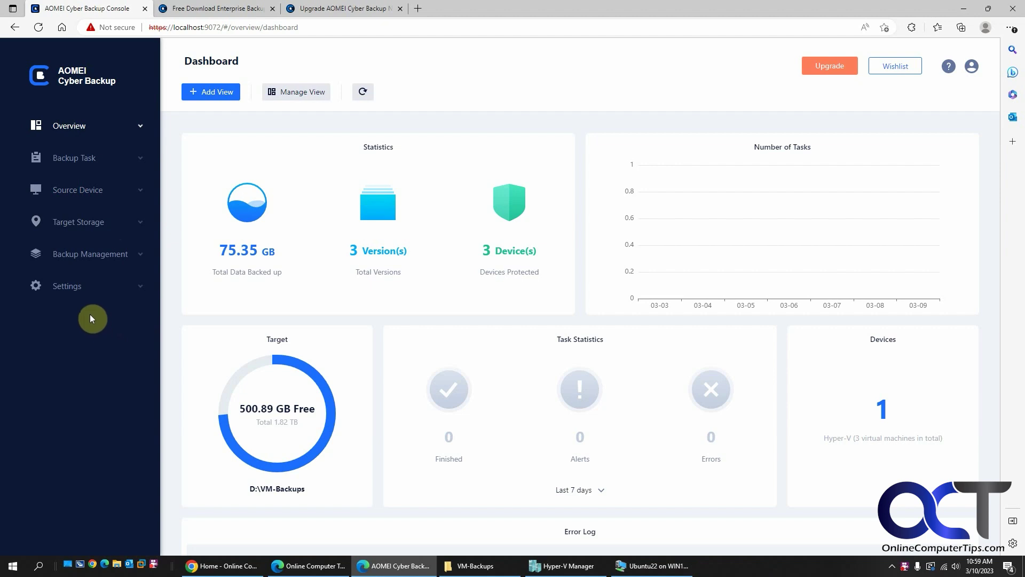
Step: Compare the Free and Advanced edition features in the ubackup.com comparison table
click(235, 10)
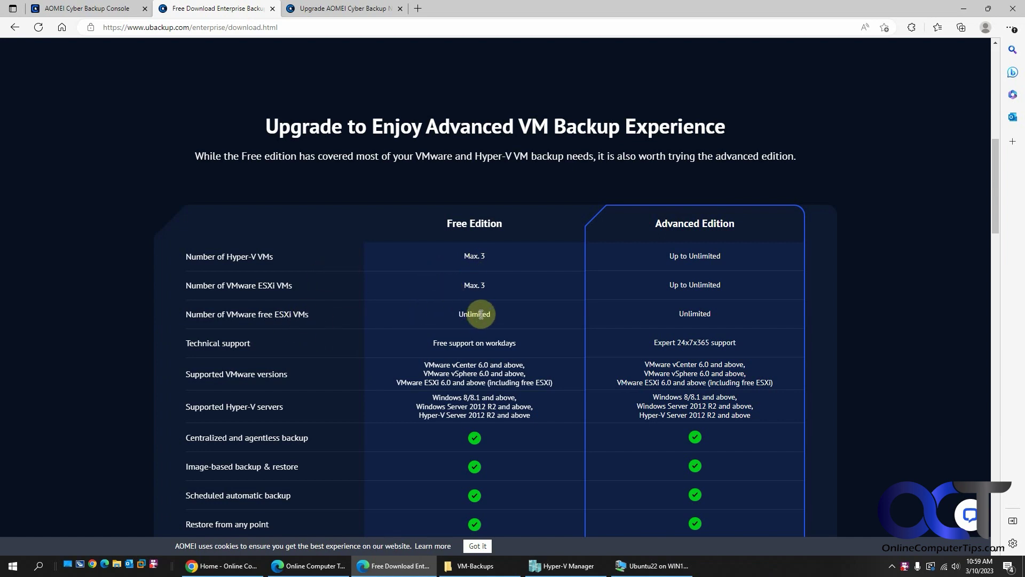
scroll(480, 314, down, 3)
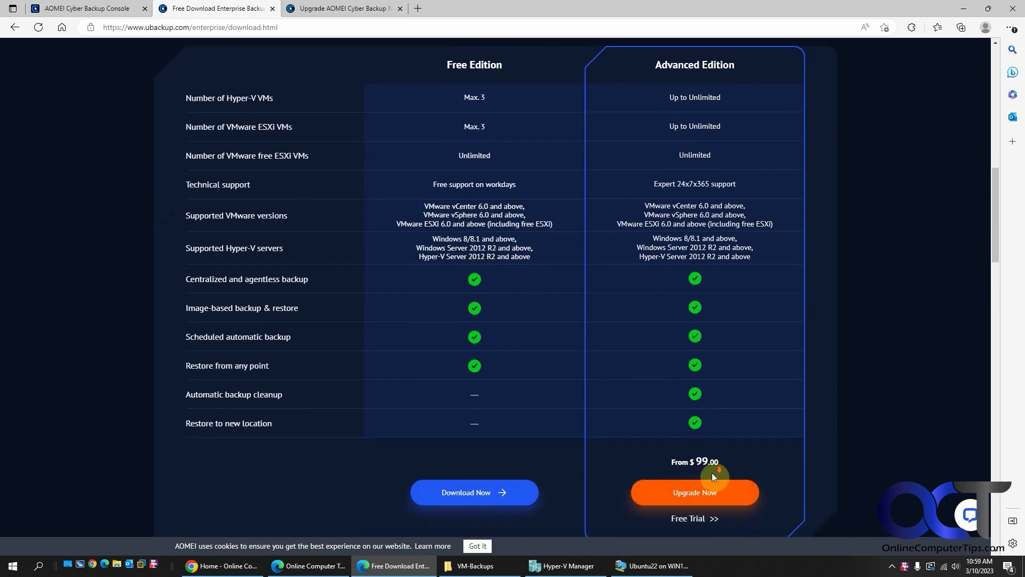
scroll(711, 474, down, 1)
scroll(696, 431, down, 1)
scroll(699, 432, up, 3)
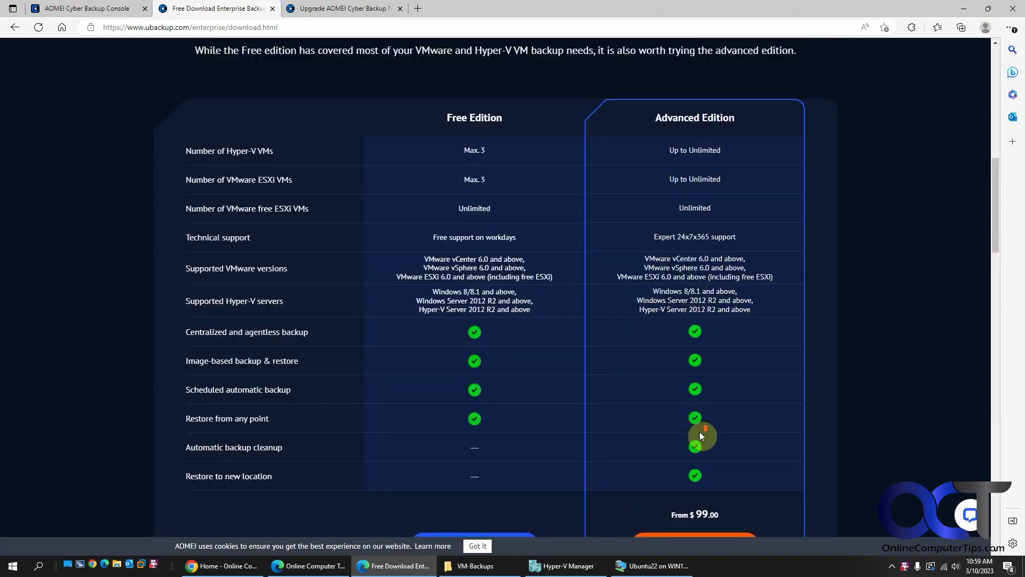
scroll(700, 431, up, 4)
Step: Price a Customized Plan at 10 VMs for $179 per year, then return to the console
click(367, 9)
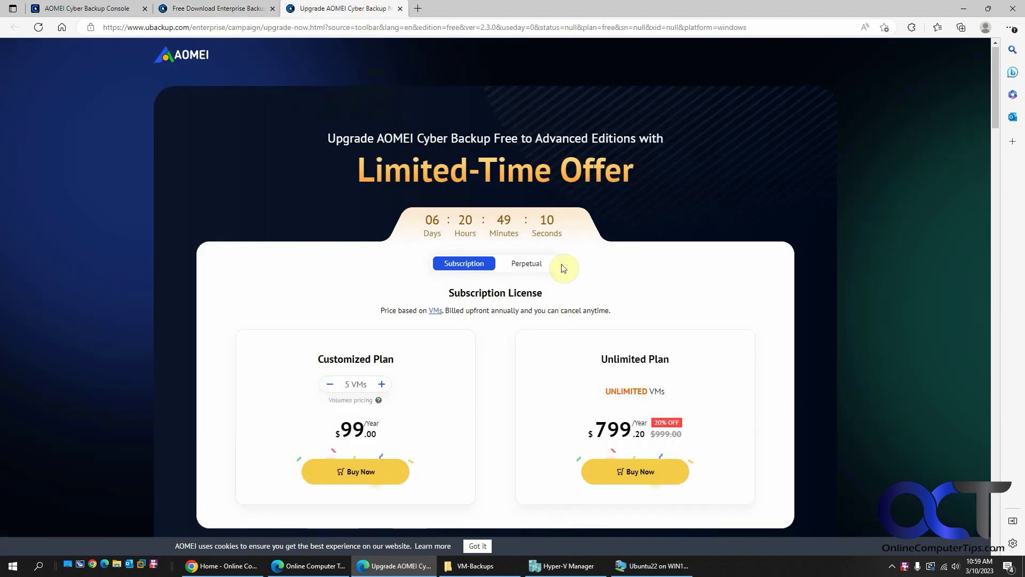
click(381, 385)
click(382, 385)
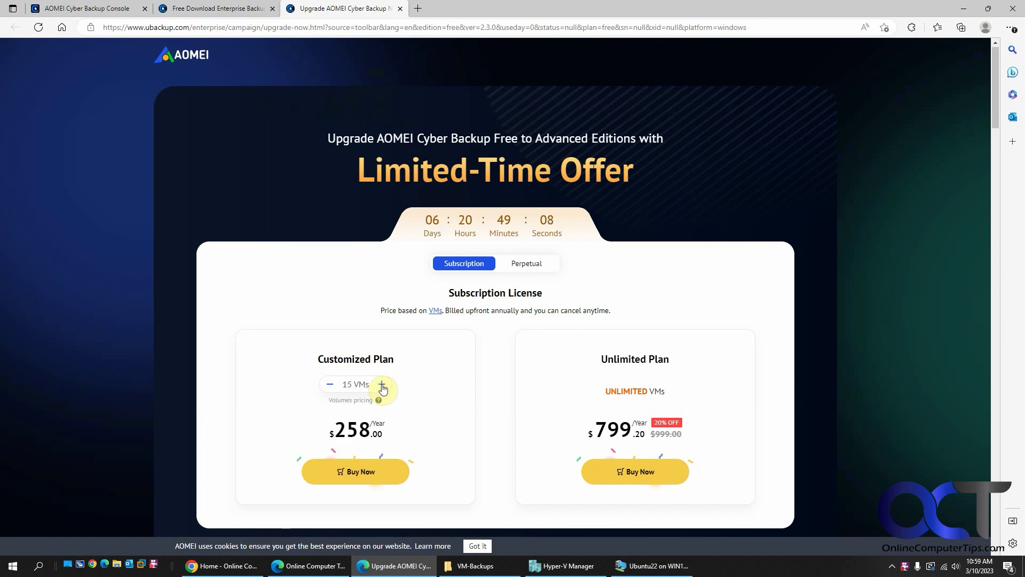
click(330, 385)
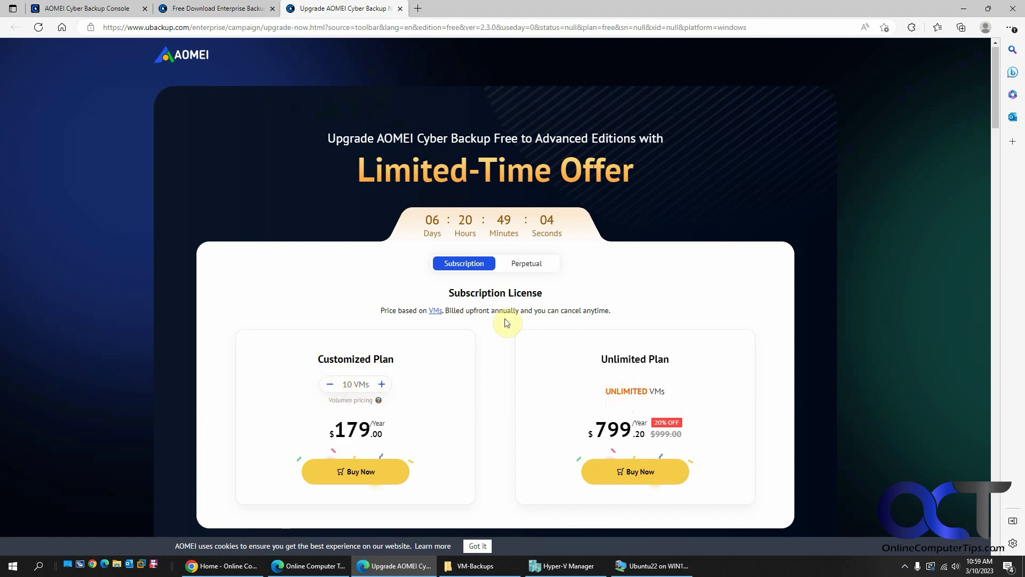
click(105, 10)
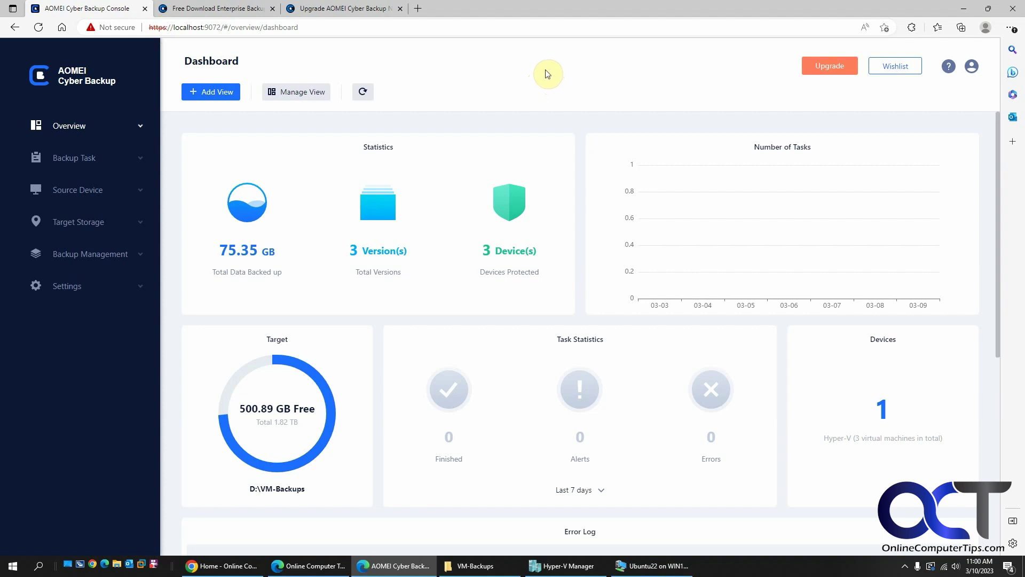
Step: Check that Ubuntu22 is running in Hyper-V Manager, then minimize the manager
click(585, 567)
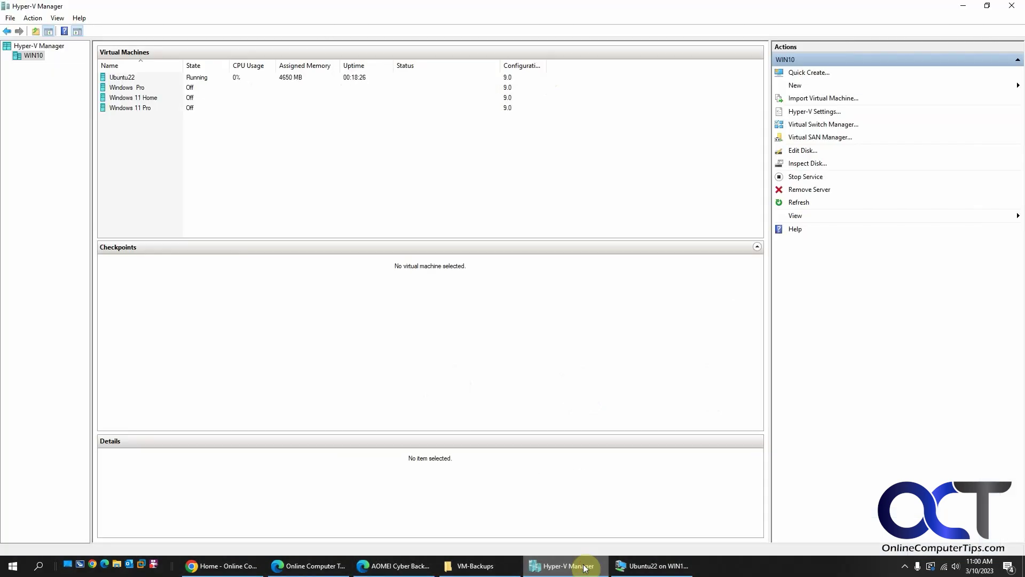
click(585, 567)
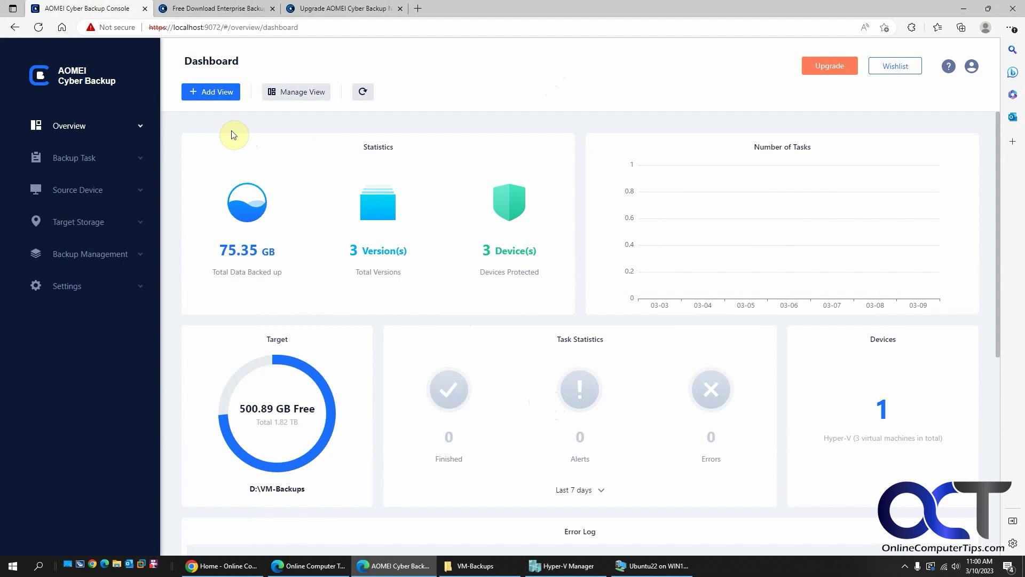
click(222, 93)
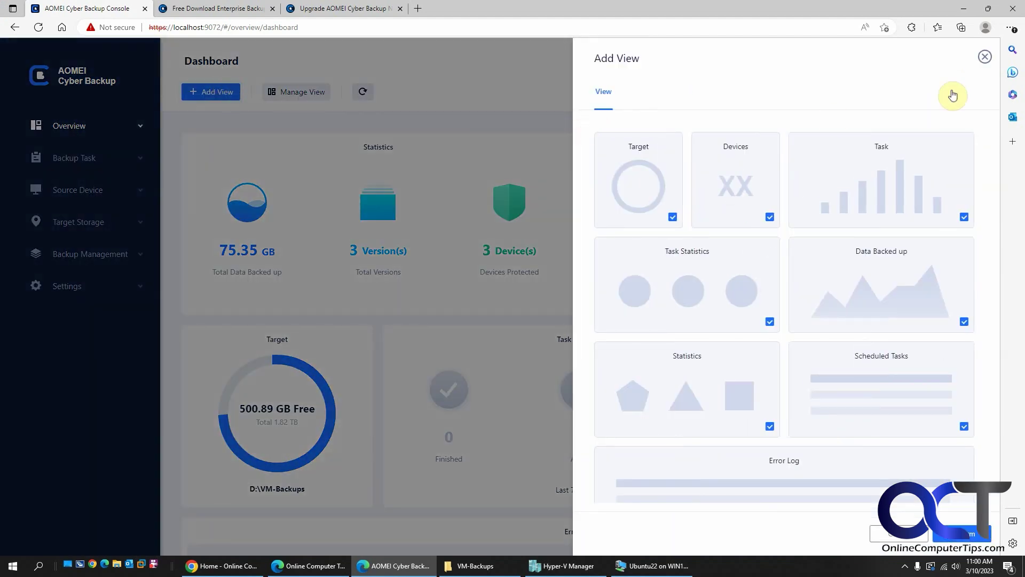
click(984, 56)
click(302, 92)
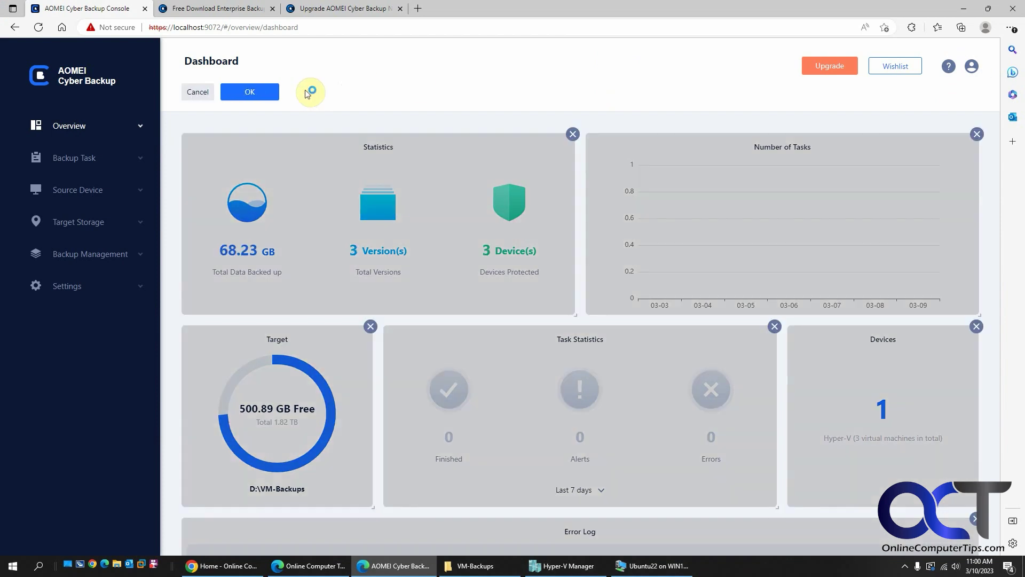
click(210, 92)
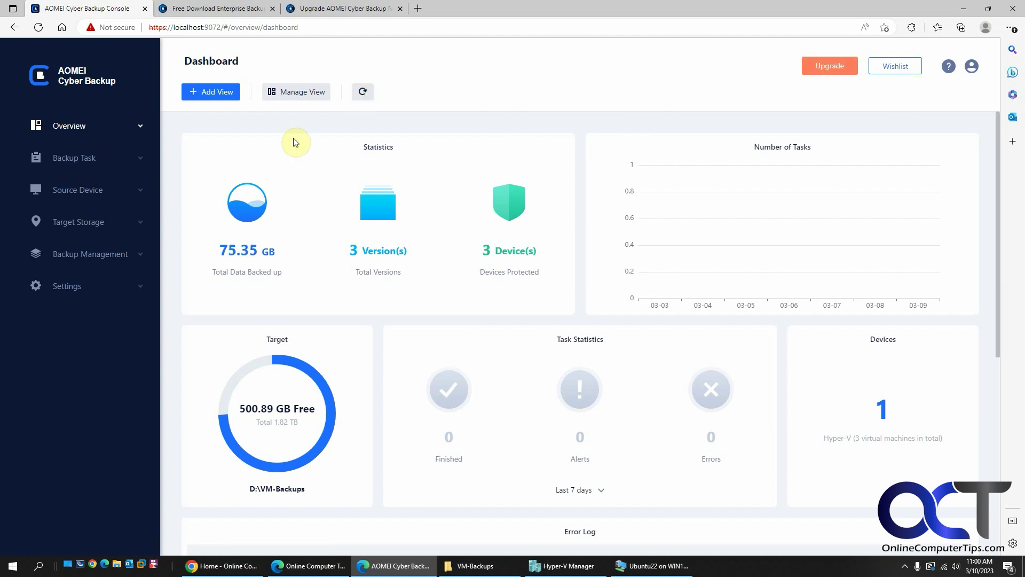
Step: Go through Overview and Alerts to the Backup Task list
click(139, 124)
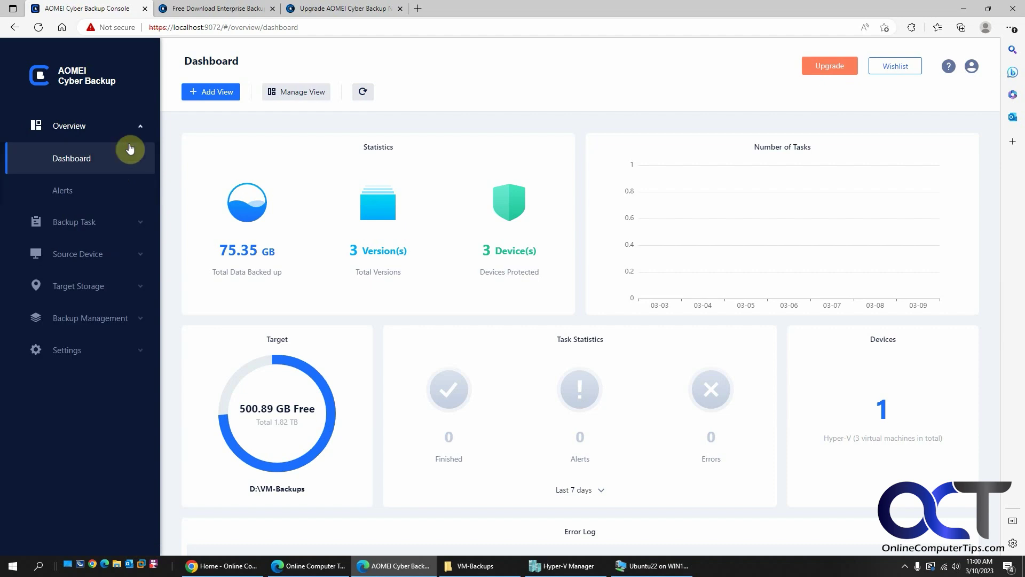
click(93, 190)
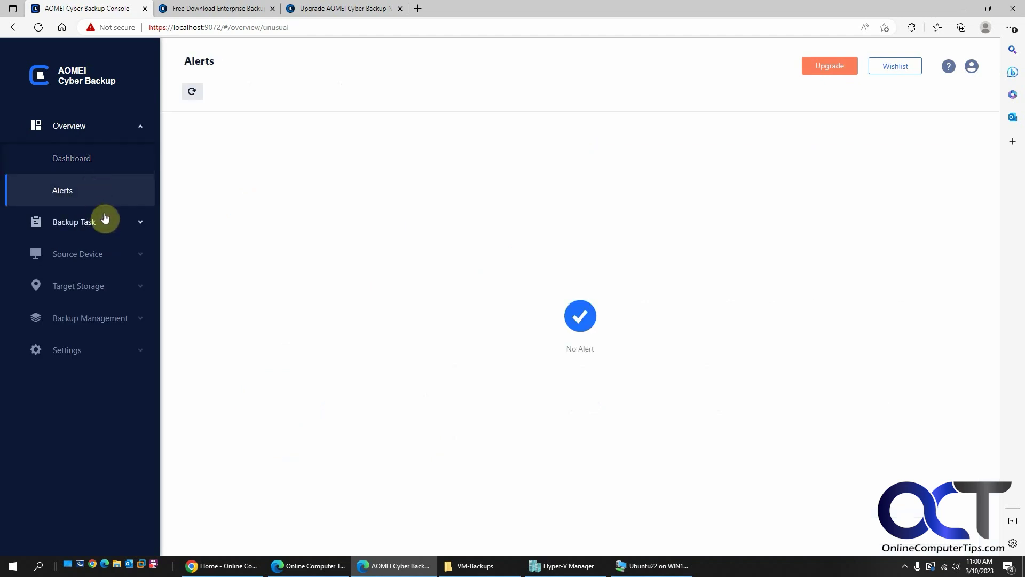
click(98, 224)
click(96, 193)
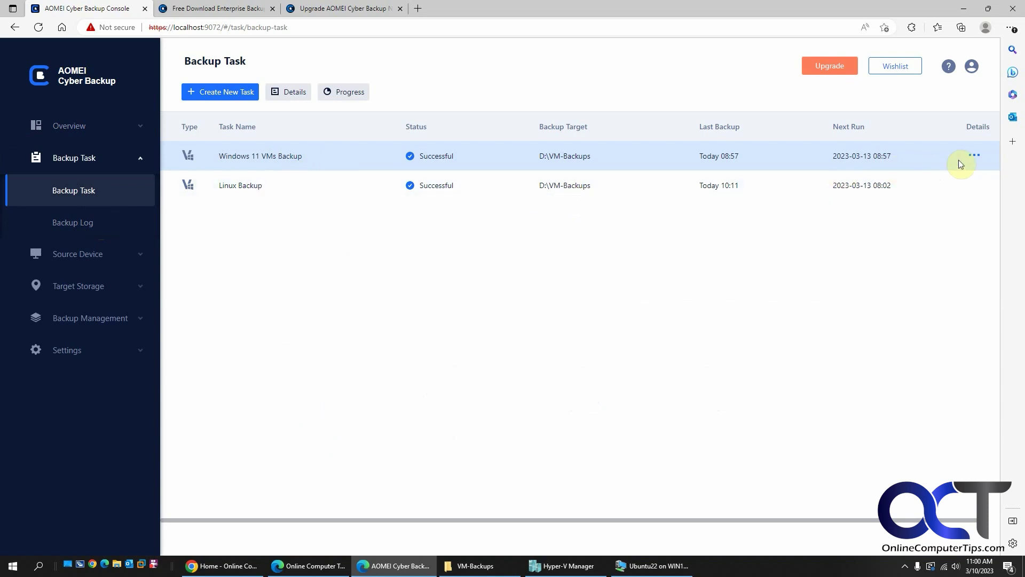
Step: Review the Windows 11 VMs Backup task's details and backup progress
click(975, 155)
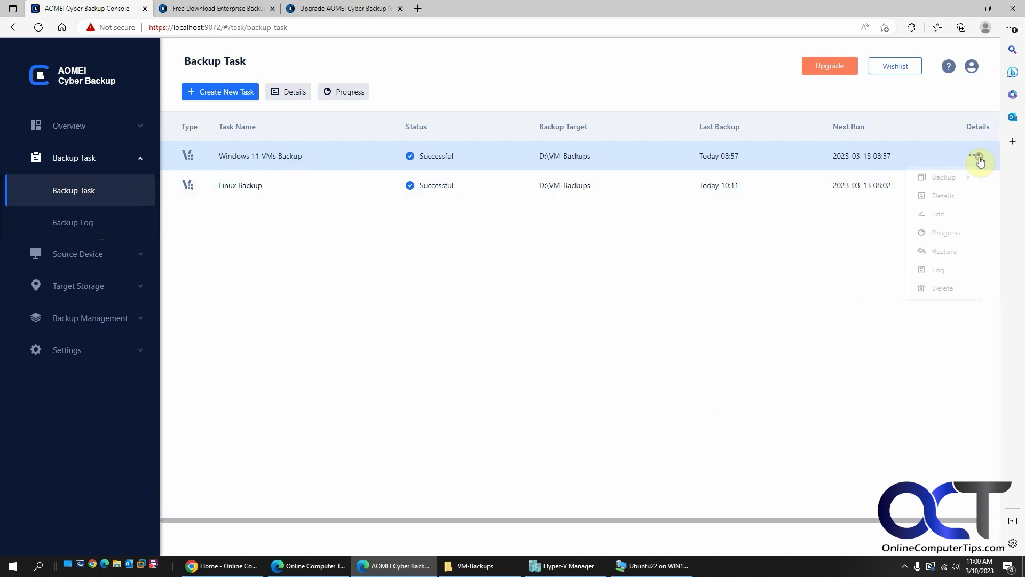
click(944, 200)
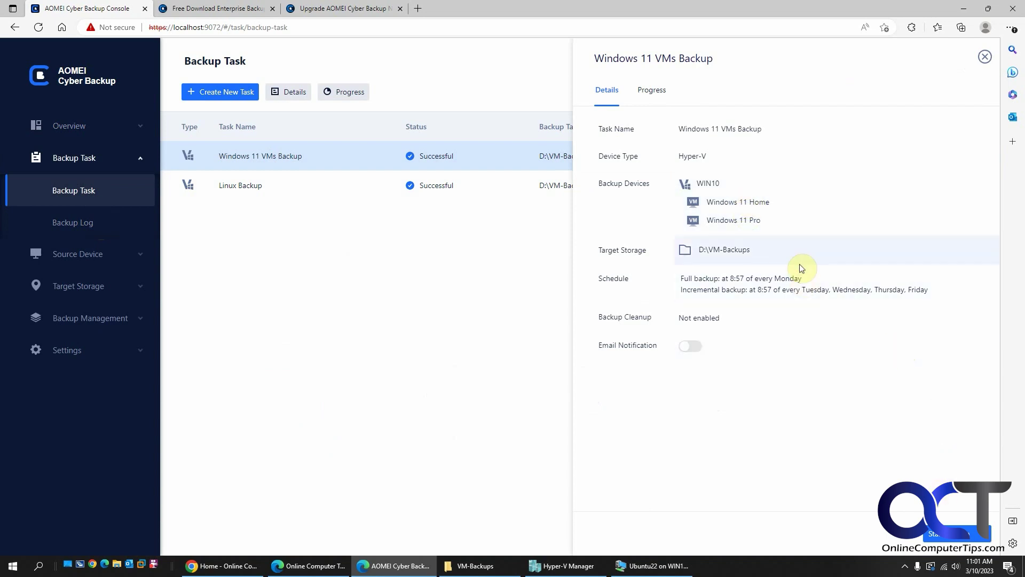
click(653, 90)
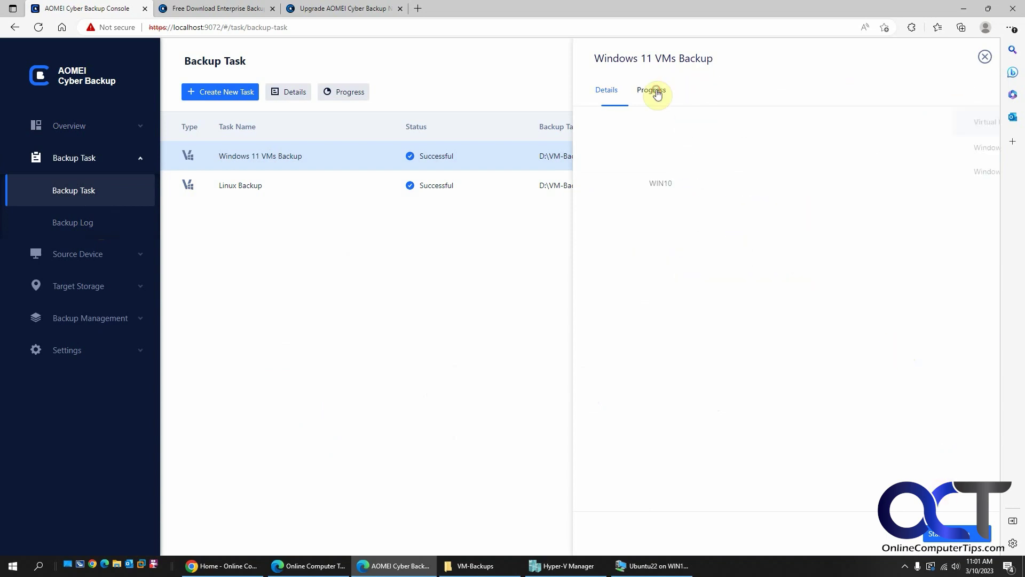
click(985, 57)
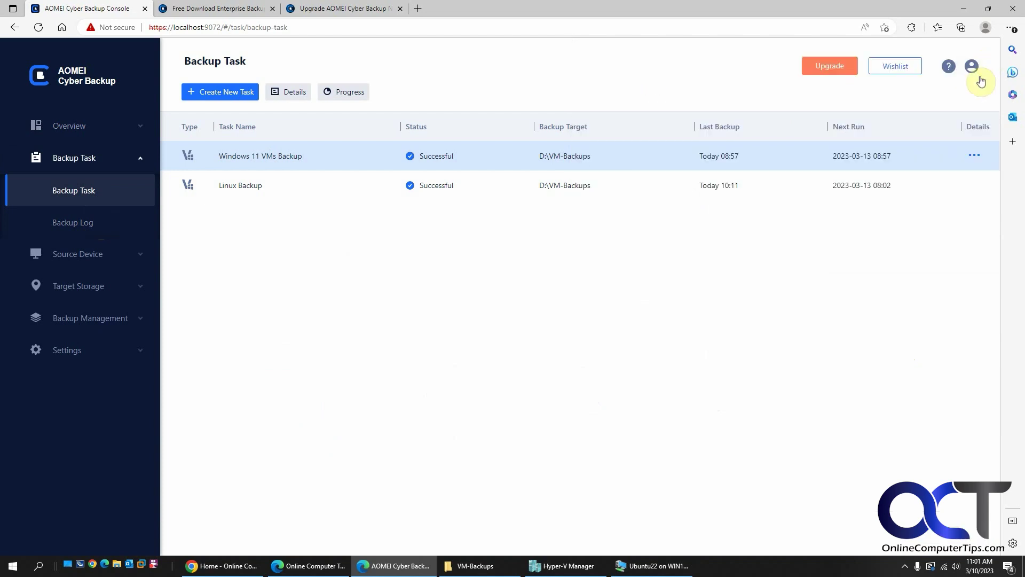
Step: Review the Linux Backup task's details and settings, then open the Backup Log
click(976, 187)
click(951, 230)
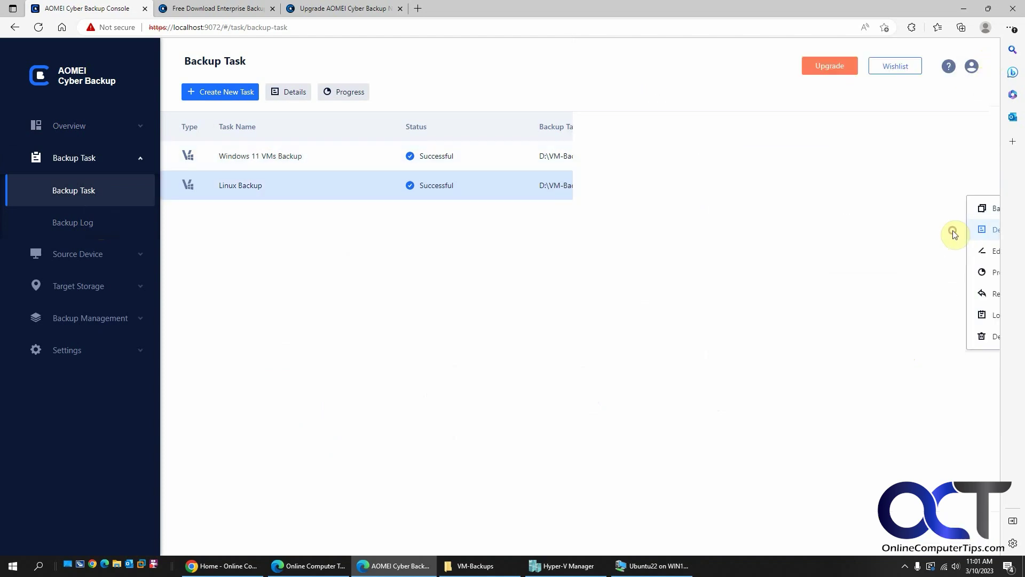
click(985, 57)
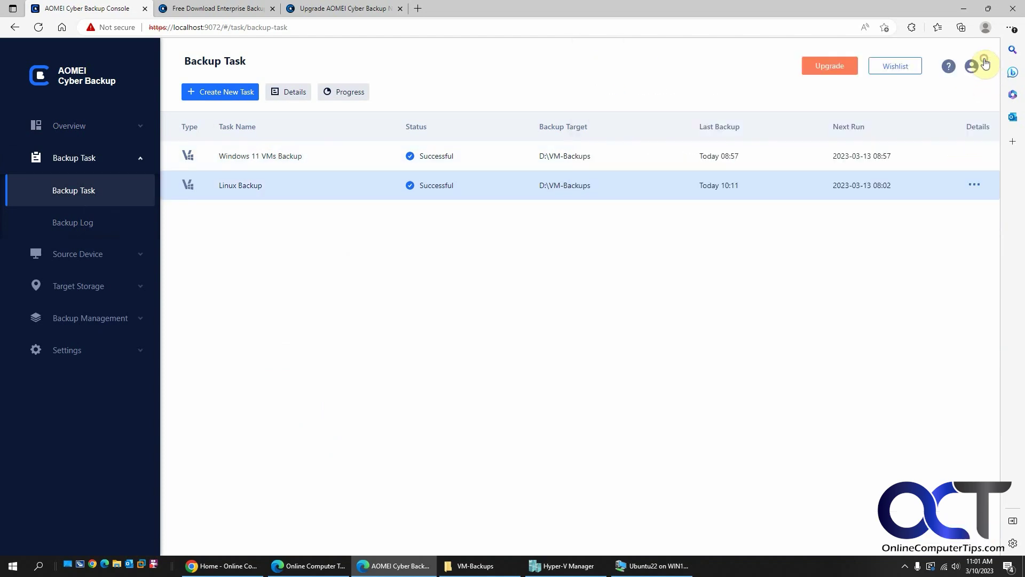
mouse_move(972, 66)
click(979, 187)
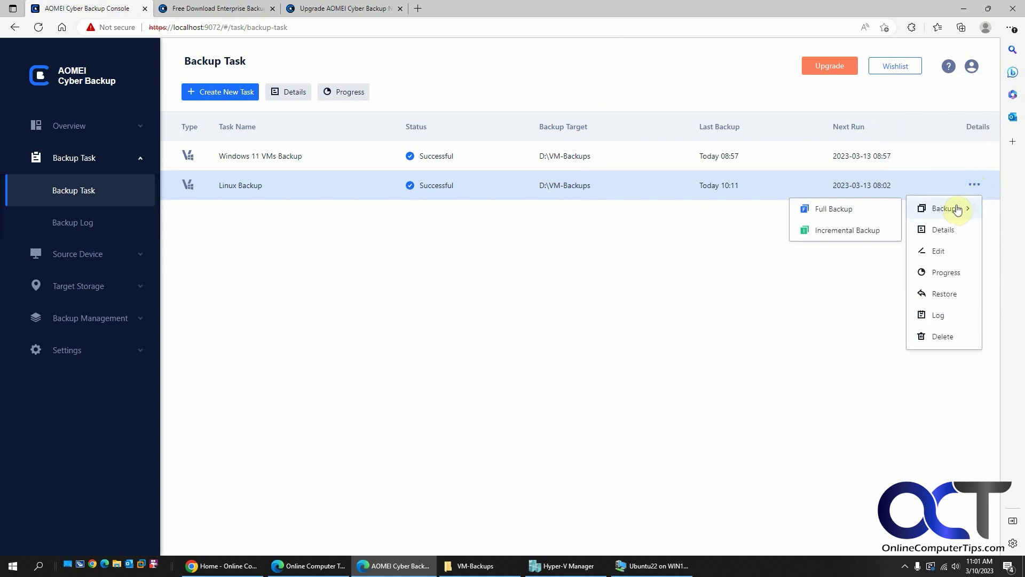
click(942, 252)
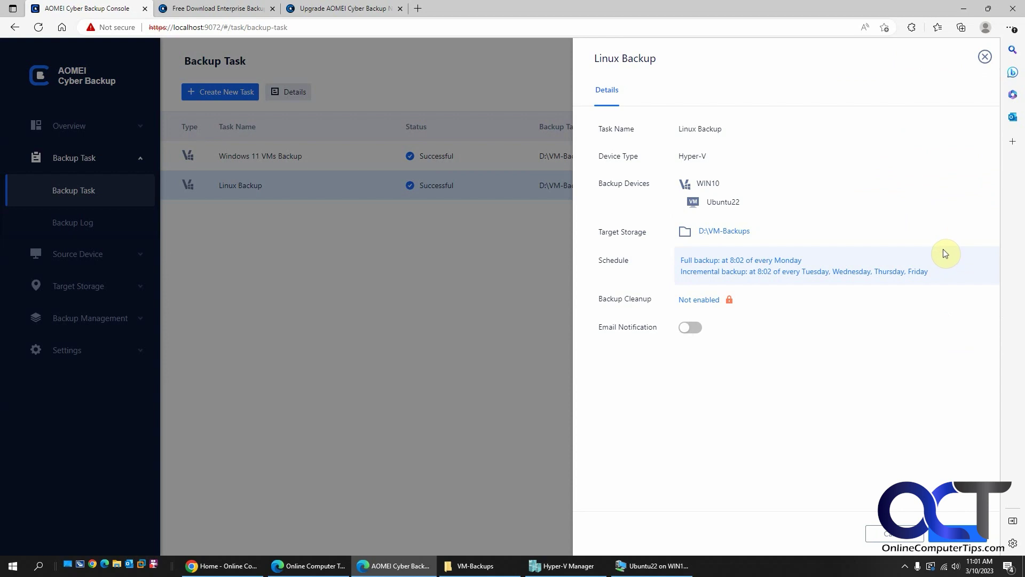
click(985, 57)
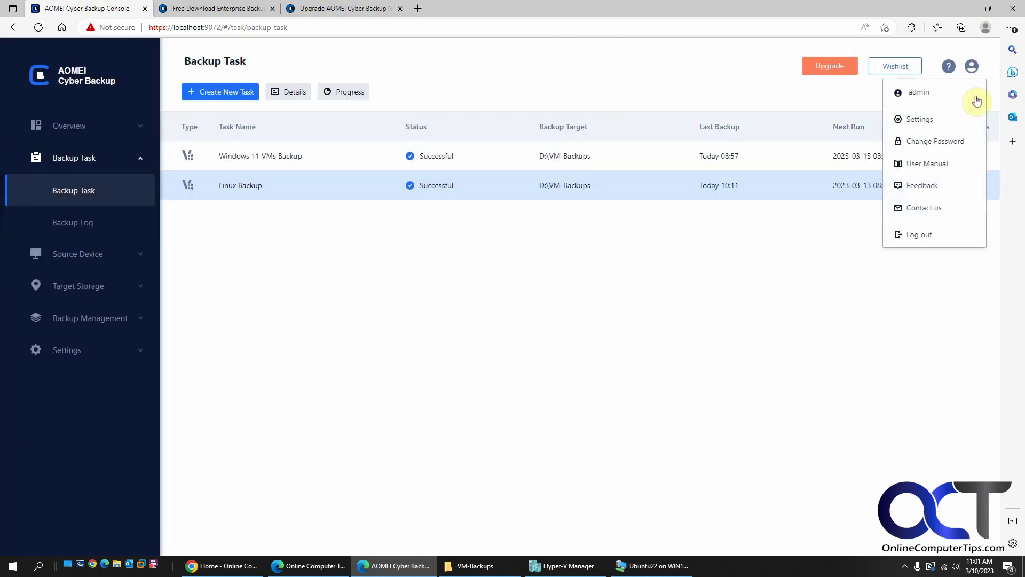
click(977, 185)
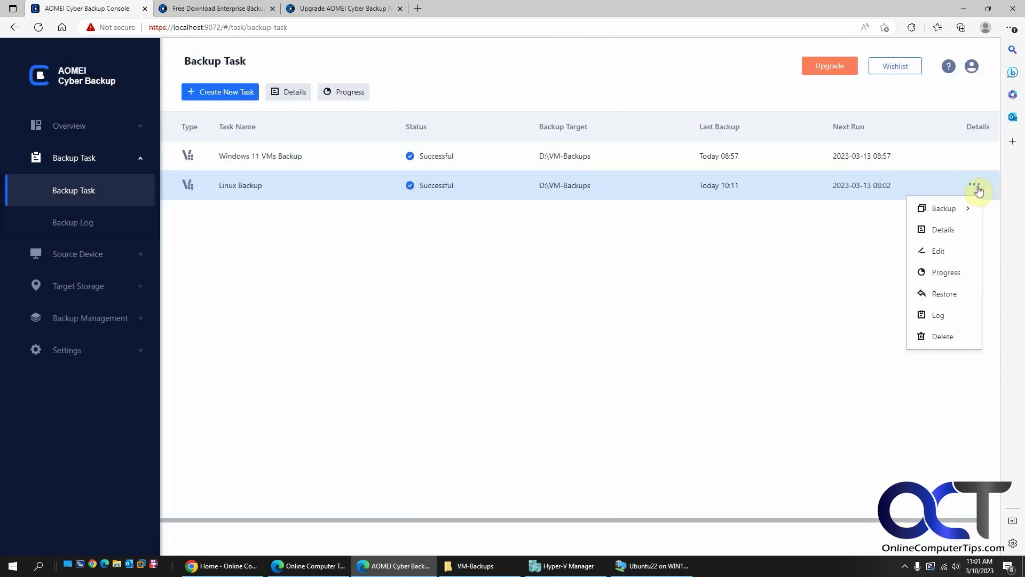
click(568, 311)
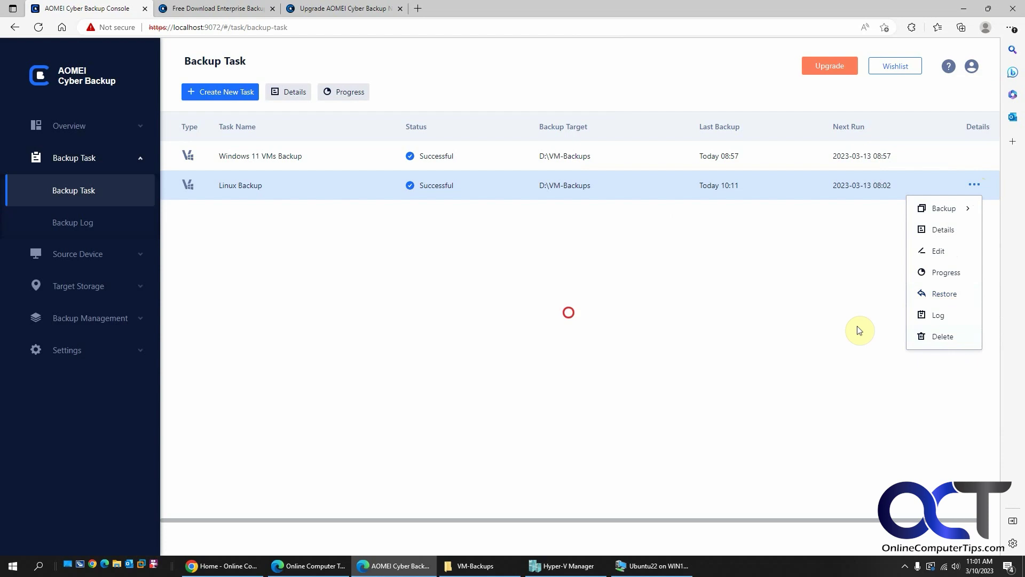
click(131, 227)
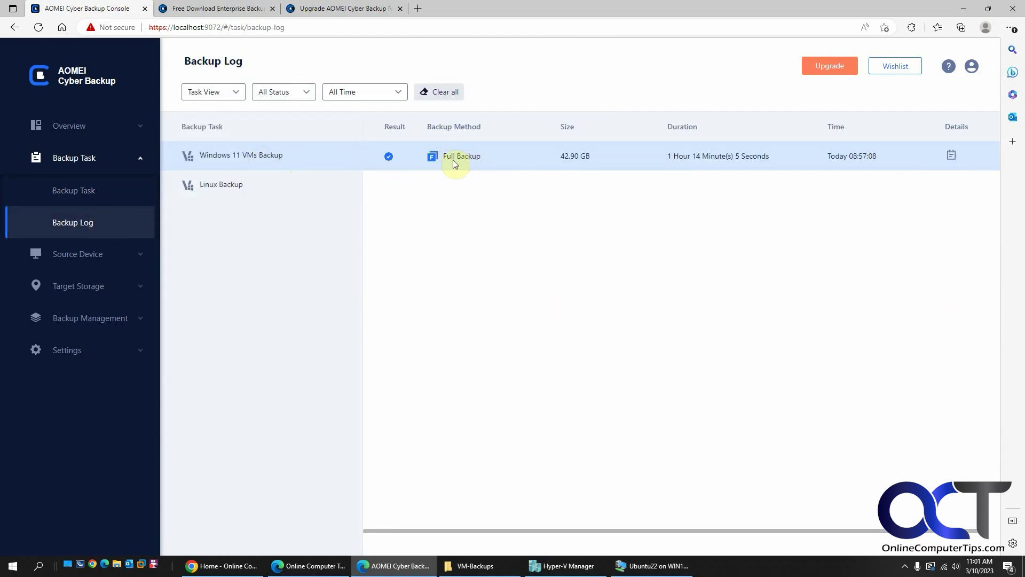
Step: Filter the Backup Log to Linux Backup and inspect its 10.72 GB Full Backup details
click(249, 185)
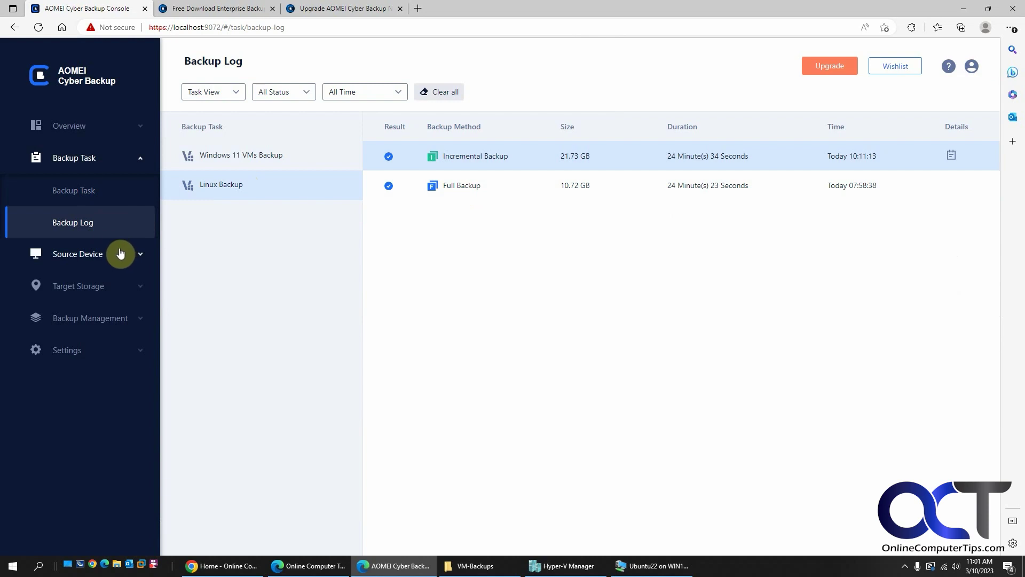
click(950, 185)
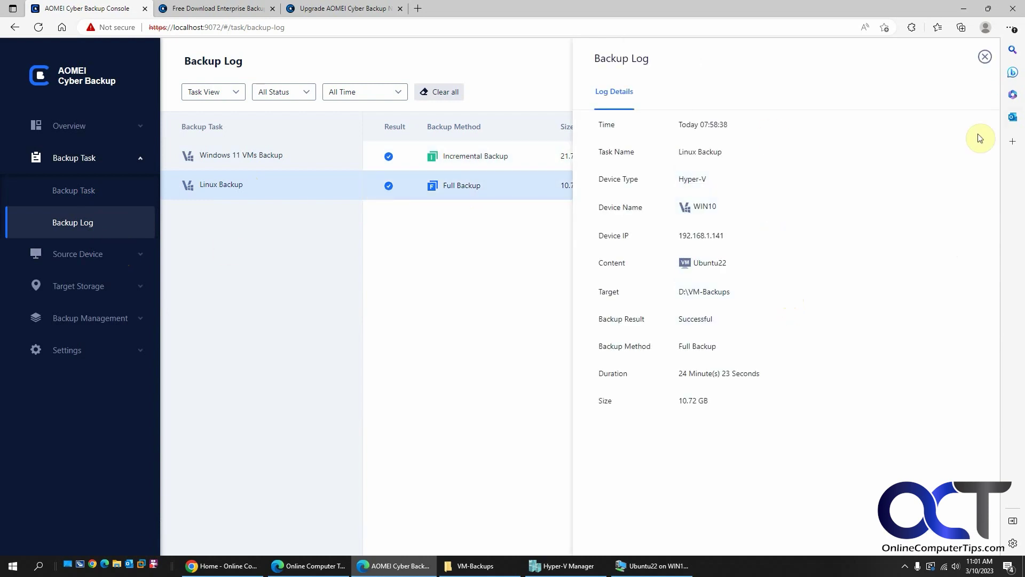
click(984, 56)
click(107, 255)
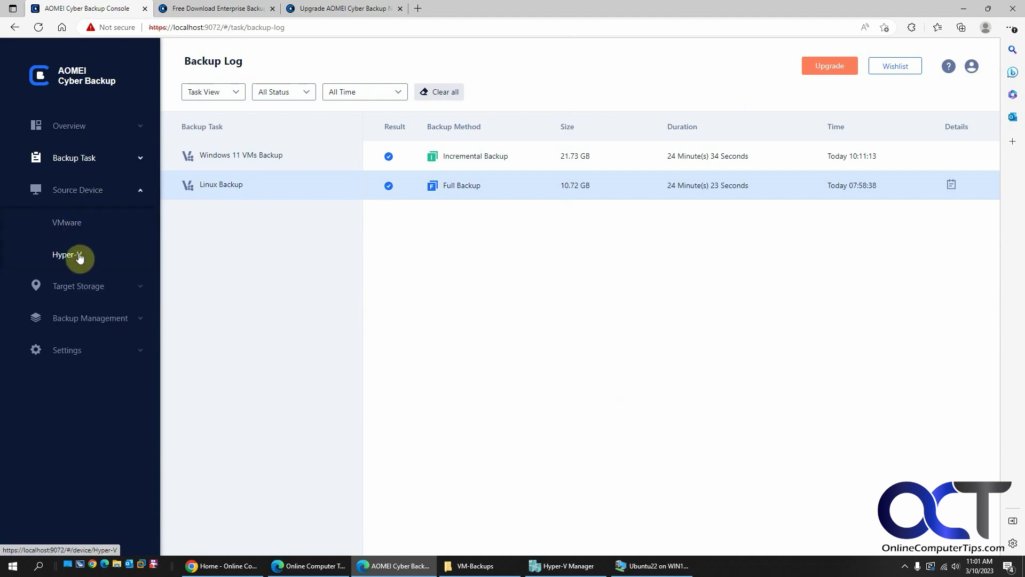
Step: Browse the Local and Network Storage targets under Target Storage
click(110, 290)
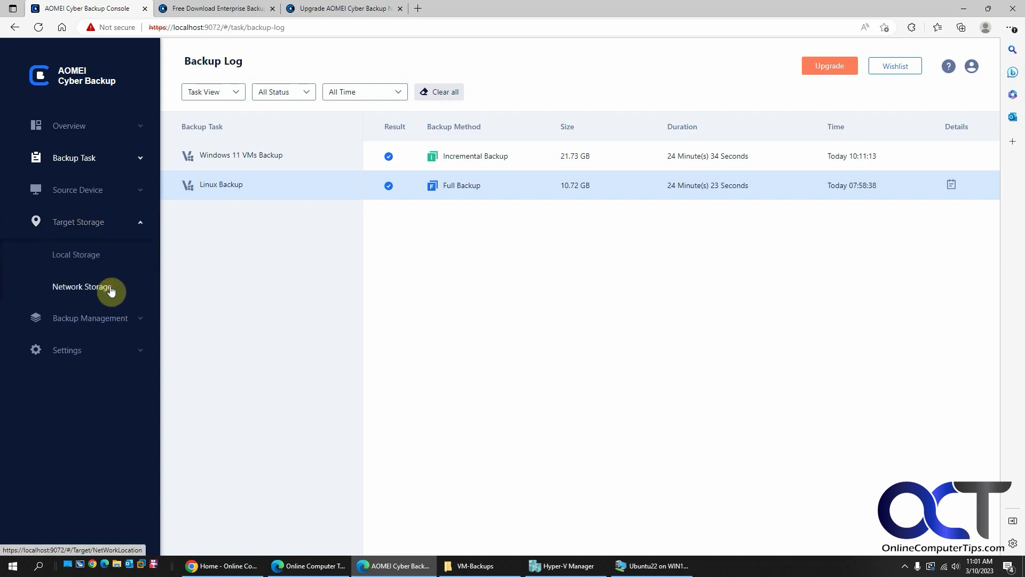
click(100, 258)
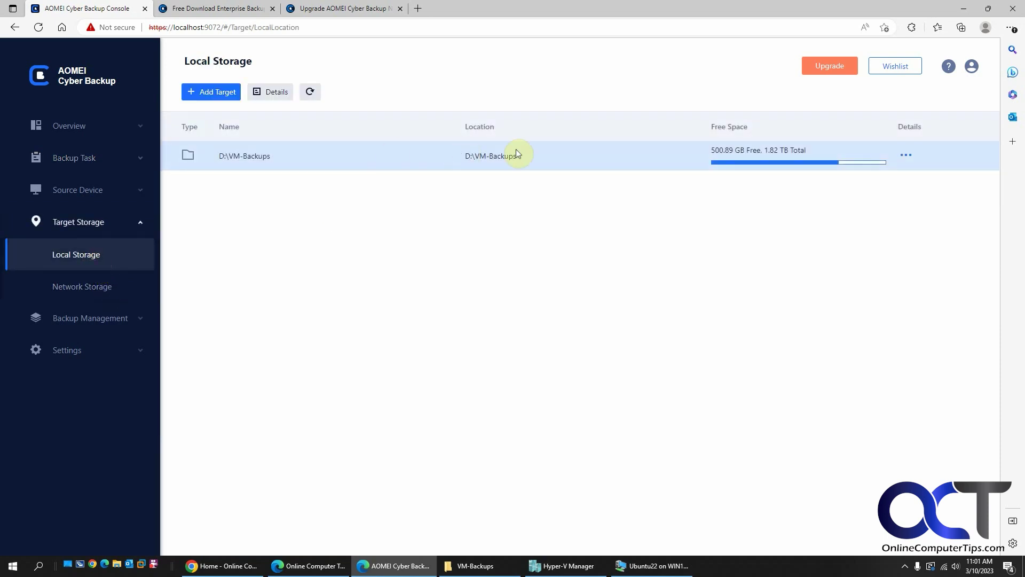
click(96, 290)
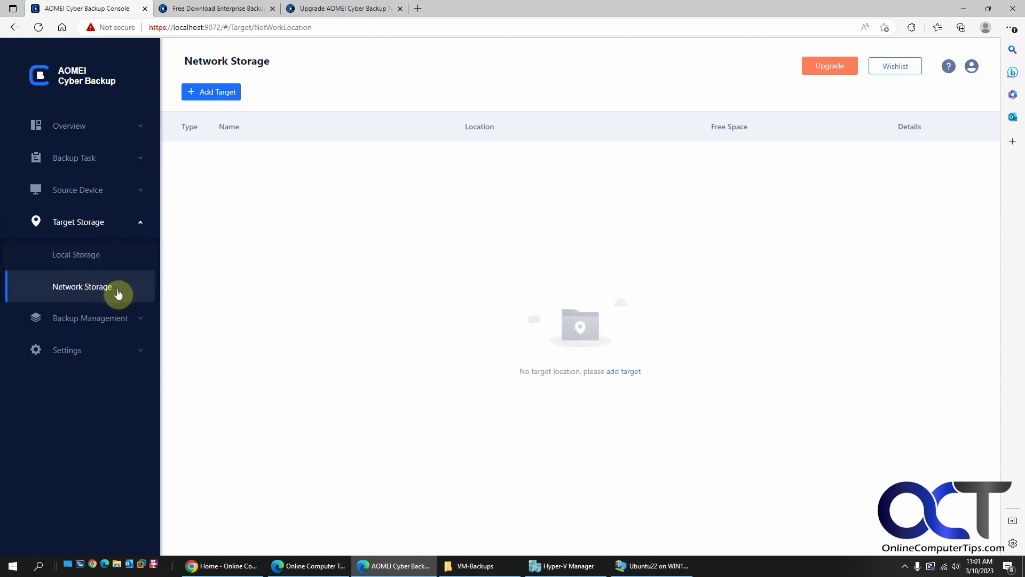
Step: List the Windows 11 Pro history versions and view that version's available actions
click(107, 318)
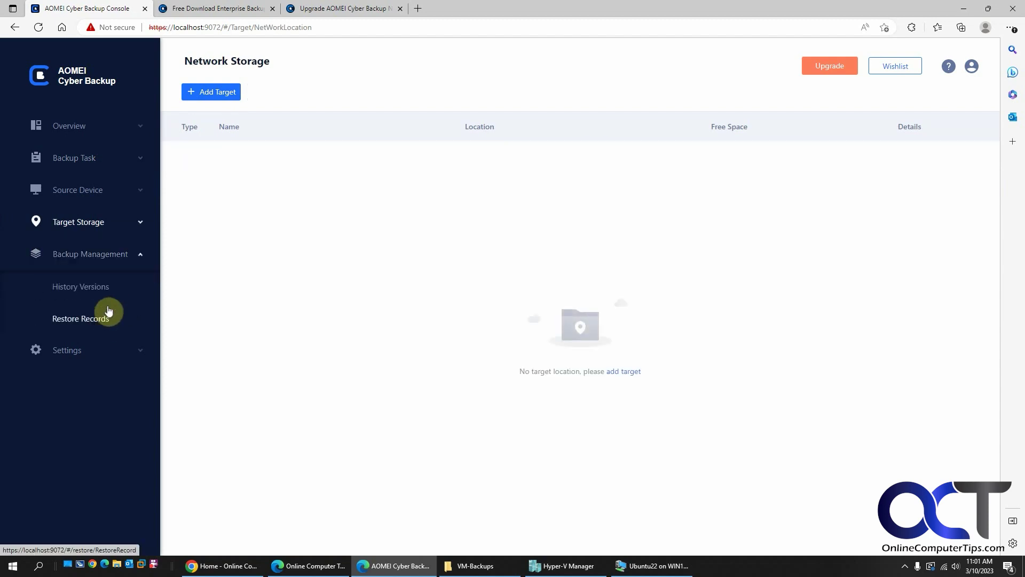
click(103, 290)
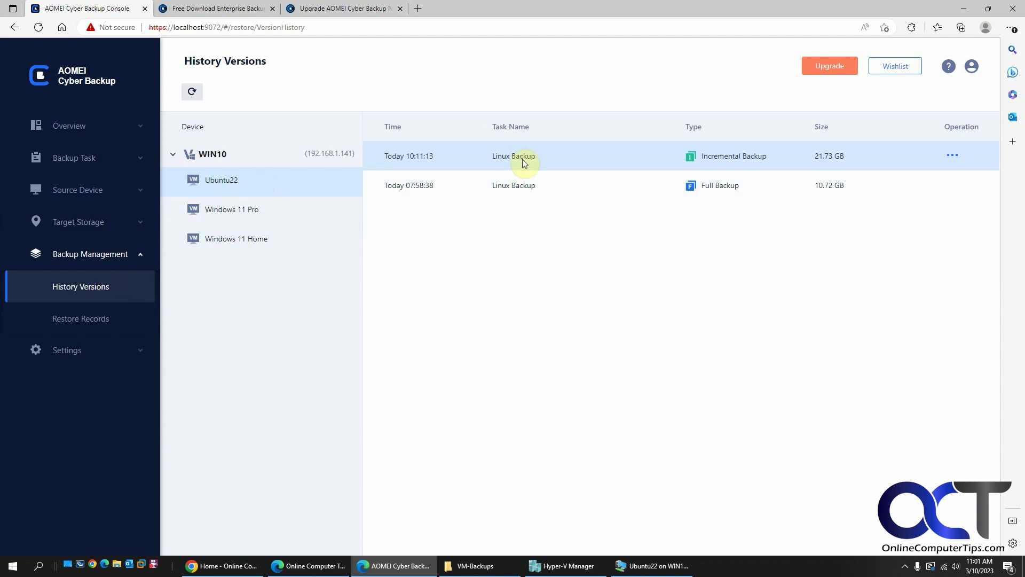
click(251, 209)
click(252, 237)
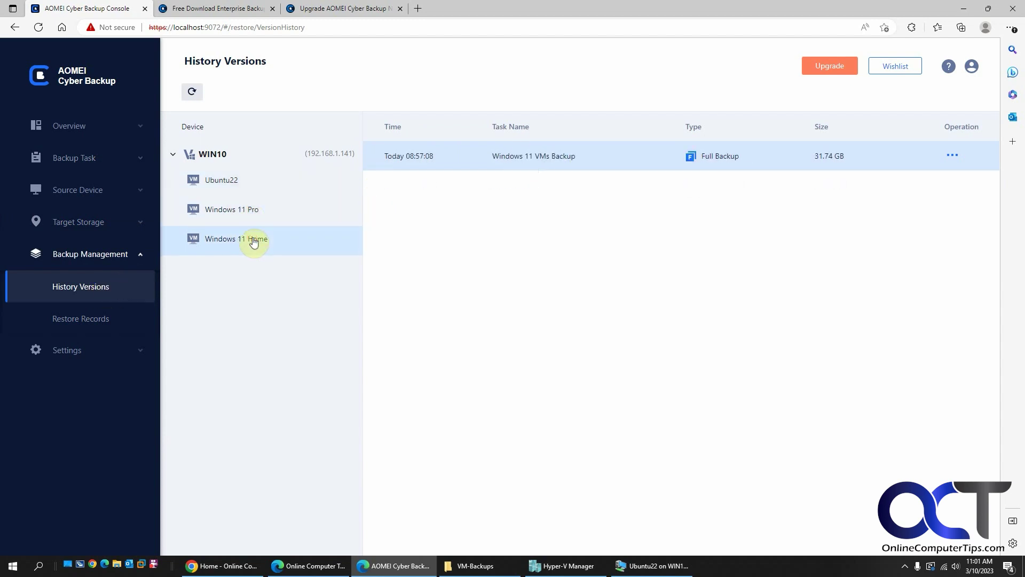
click(253, 220)
click(251, 236)
click(252, 213)
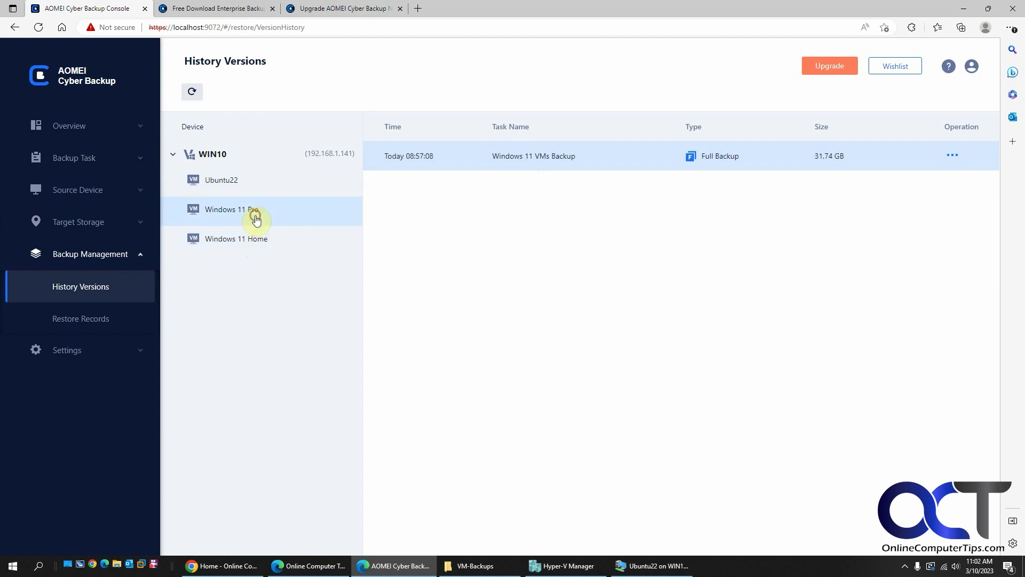
click(955, 155)
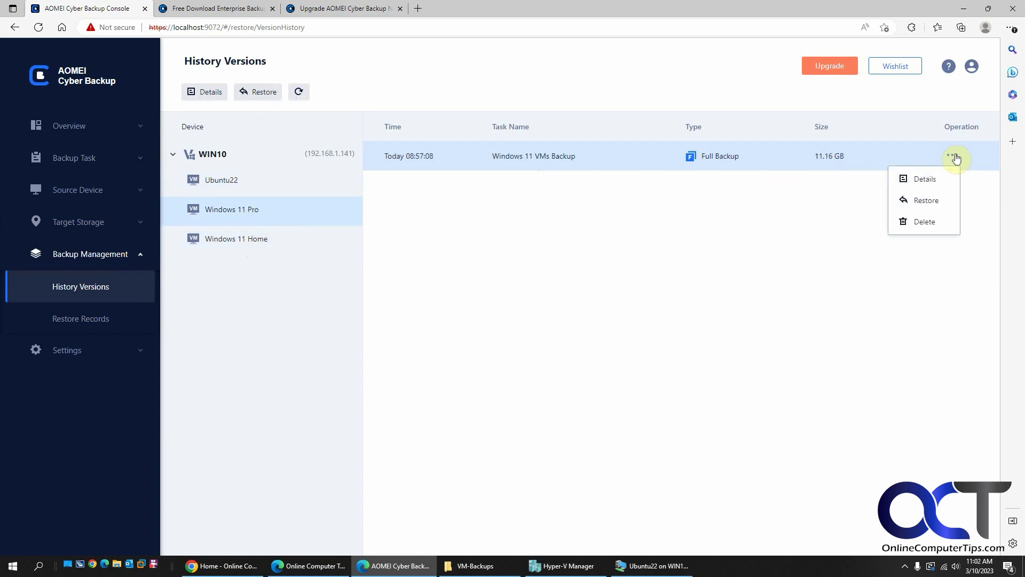
click(101, 318)
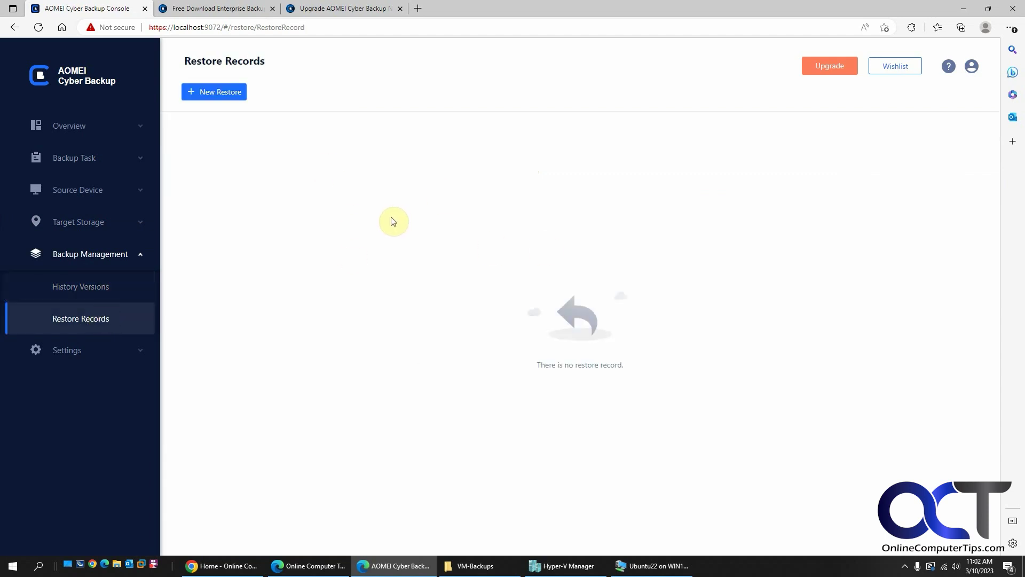
Step: Open System Settings, check Security, then view About showing version 2.3.0
click(91, 350)
click(100, 327)
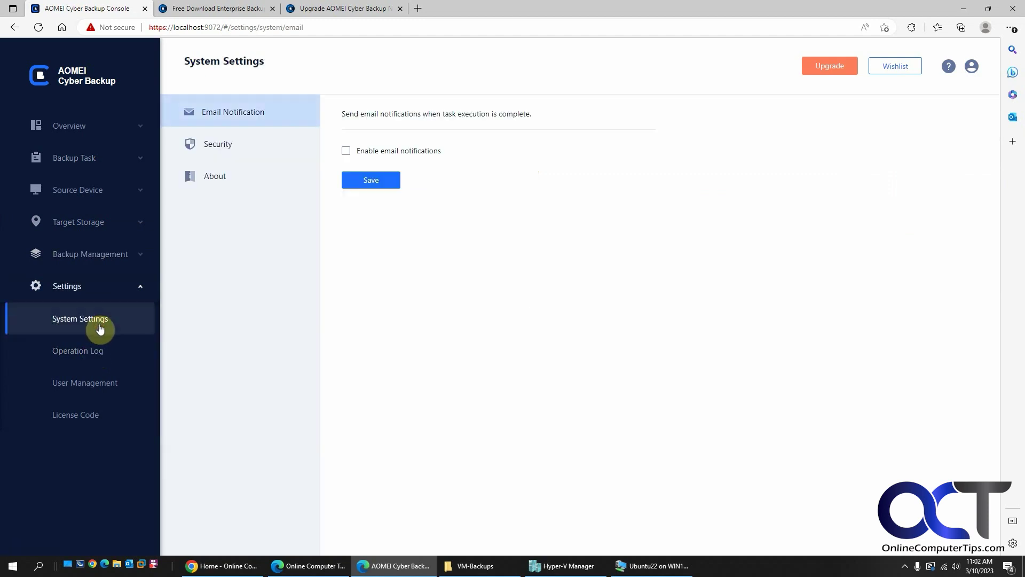
click(246, 147)
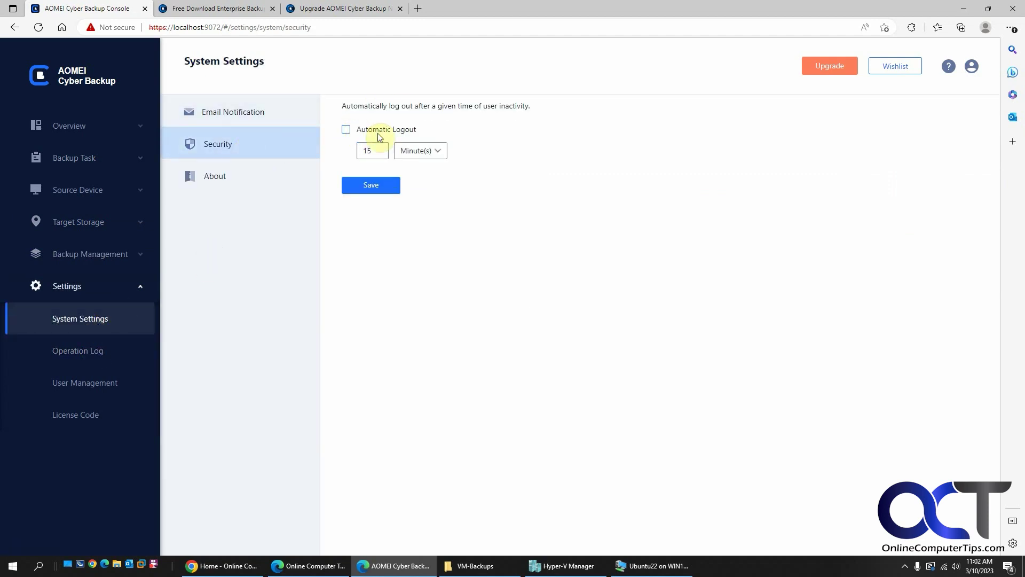
click(269, 175)
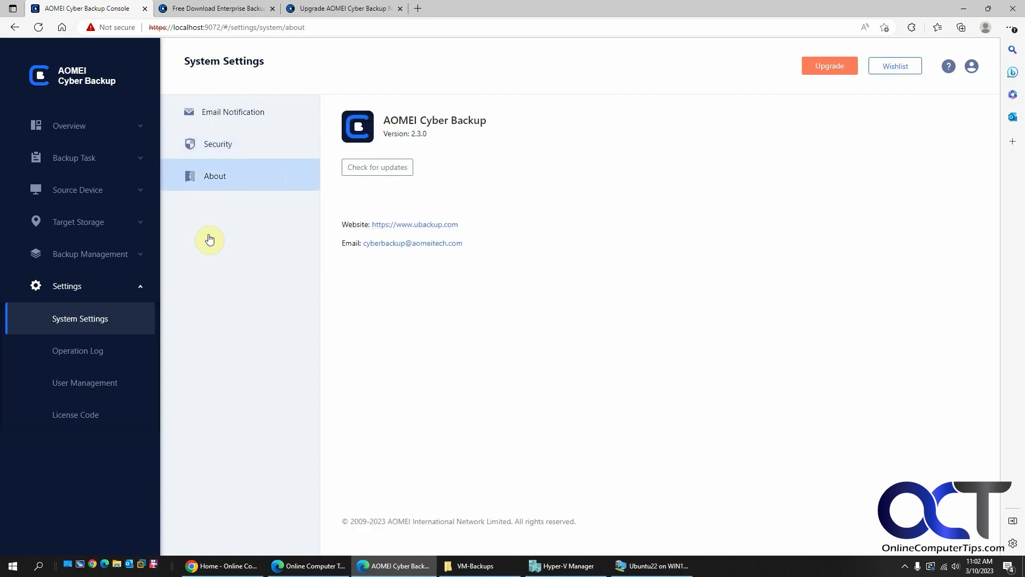
Step: View the Operation Log, User Management, and License Code page showing 3 of 10 VMs
click(100, 353)
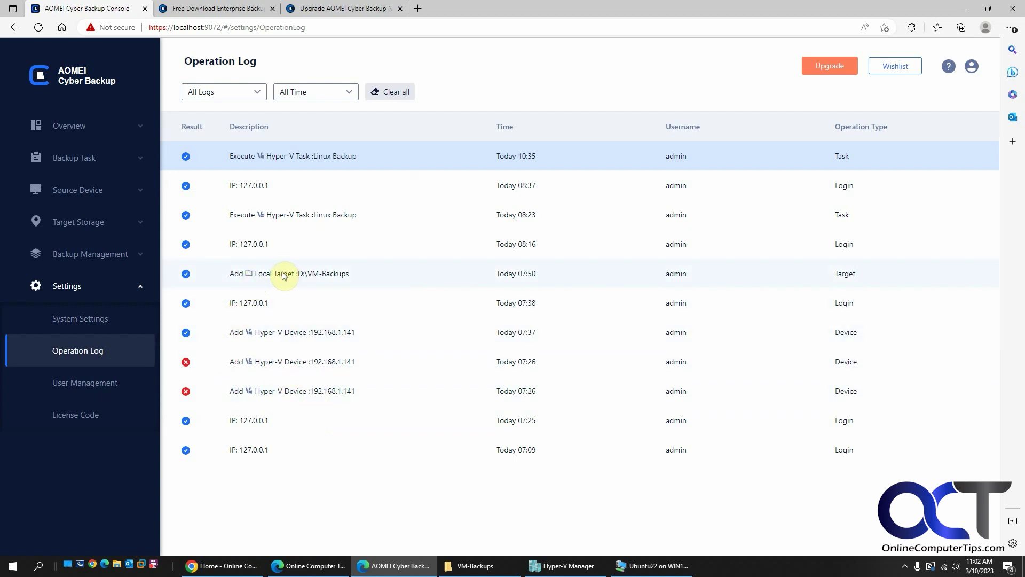
click(118, 383)
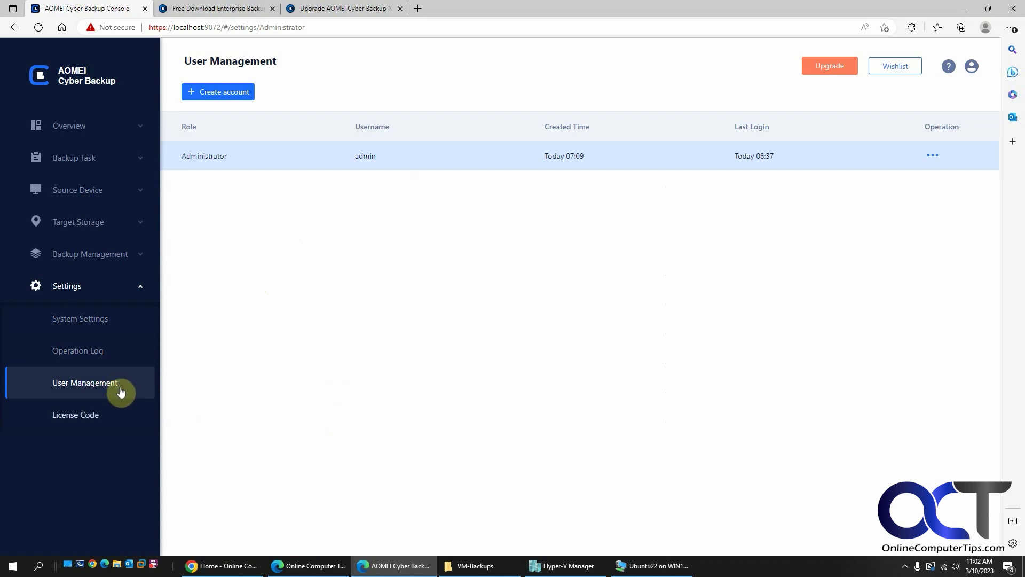
click(110, 415)
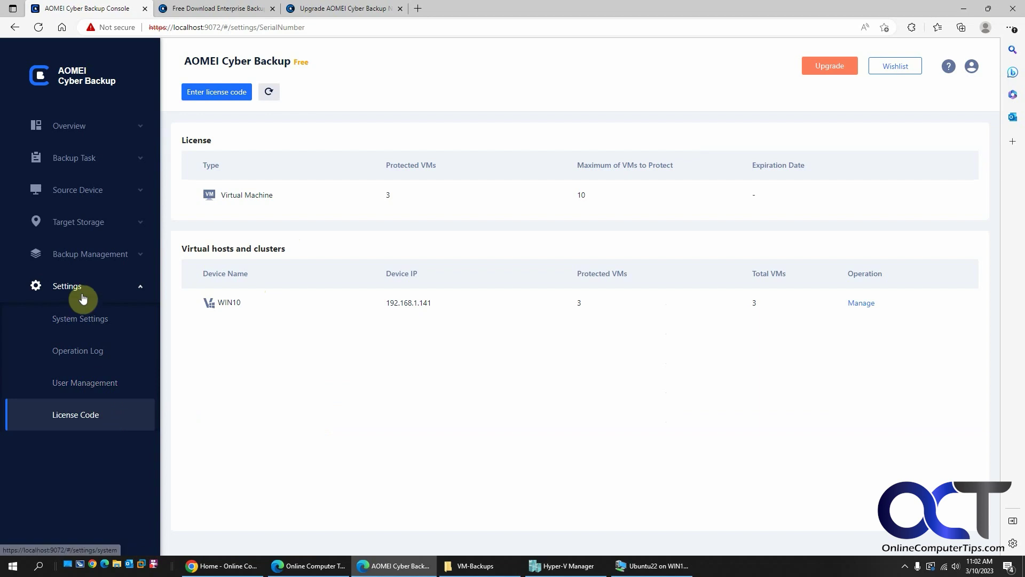
click(82, 134)
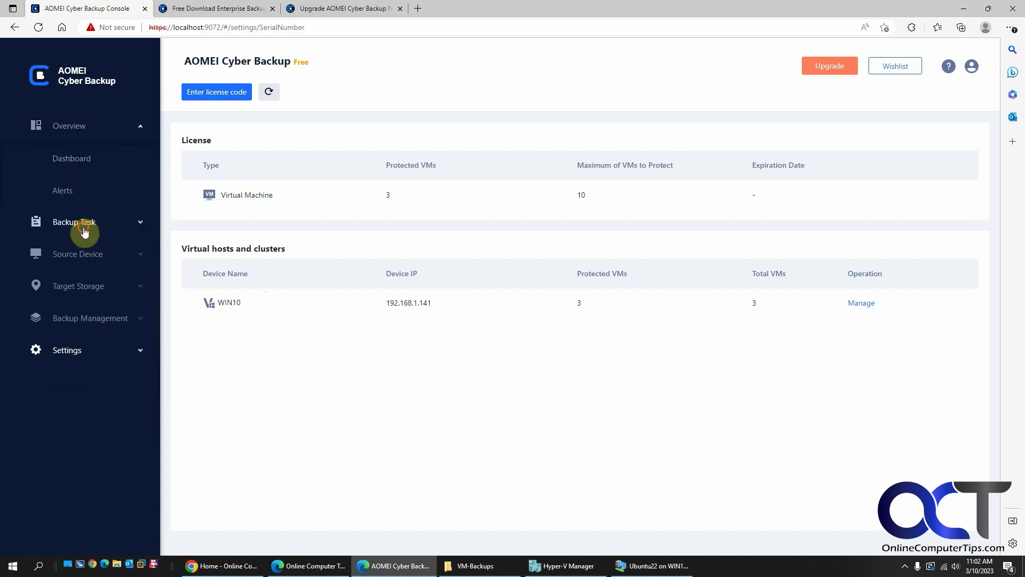
click(81, 224)
Step: Start a Hyper-V Backup task named Hyper-V Backup Task (3), leaving VM selection empty
click(83, 193)
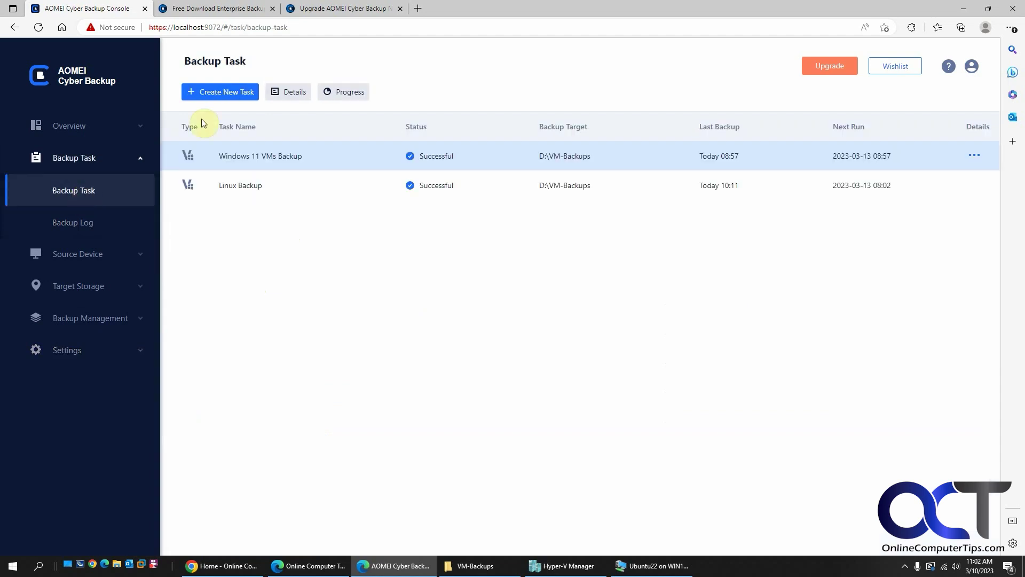
click(233, 93)
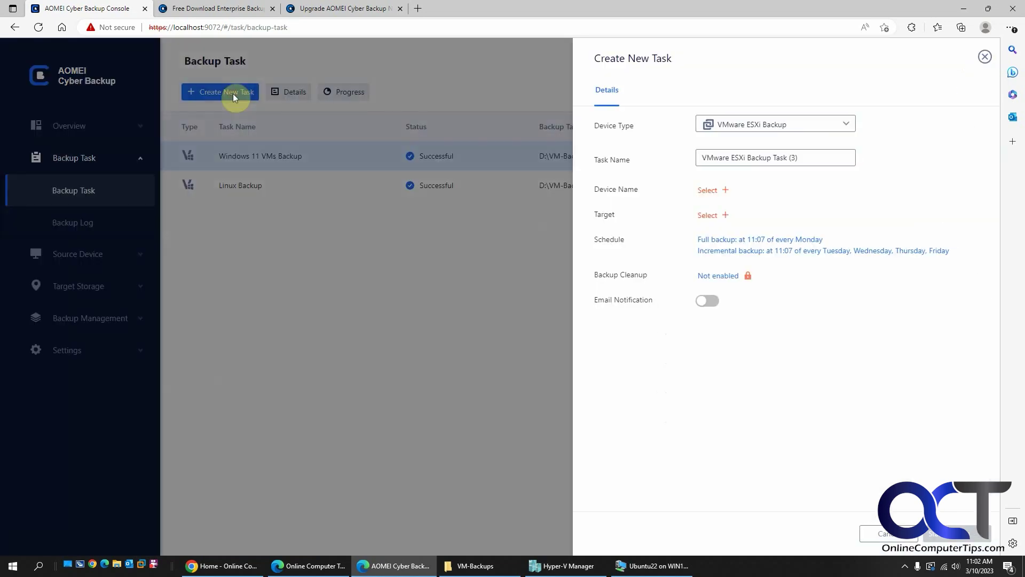
click(728, 126)
click(742, 164)
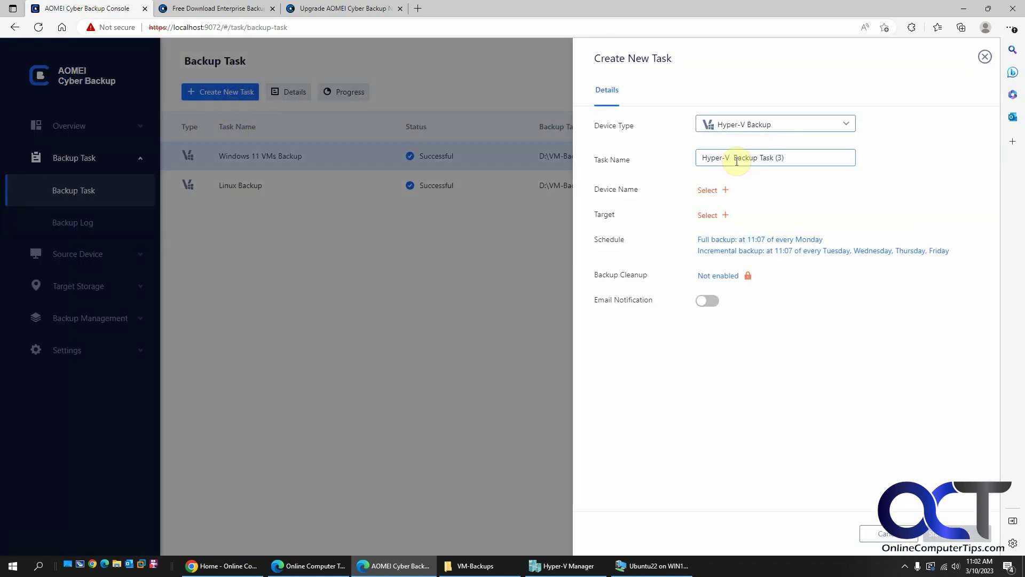
click(725, 192)
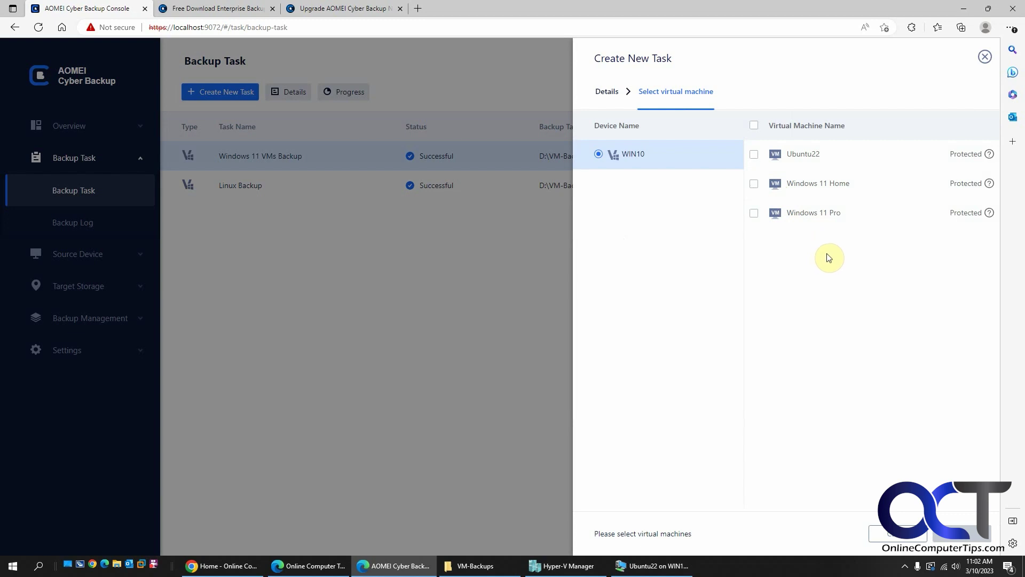
click(894, 537)
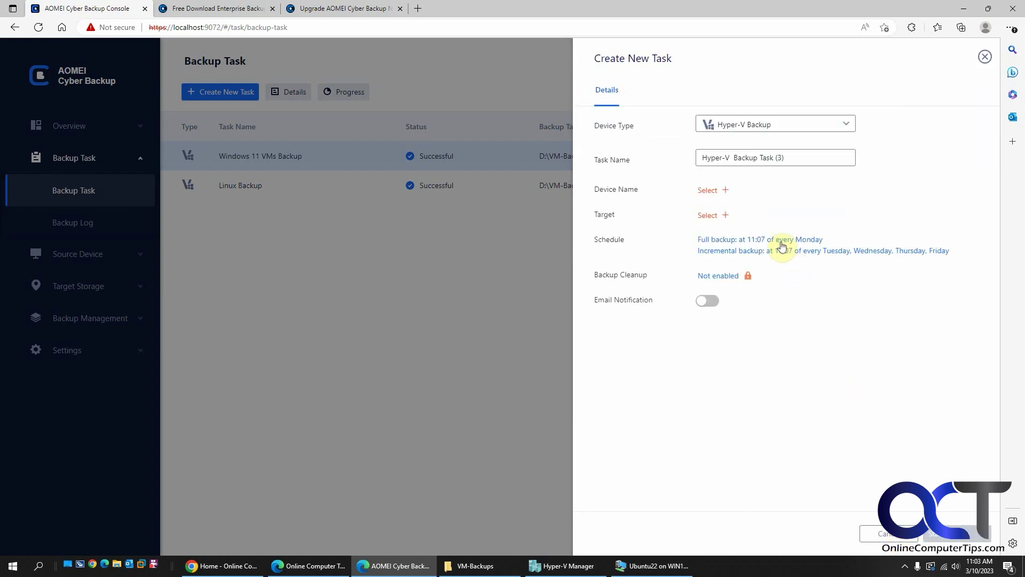
Step: Turn on automatic backup cleanup for the new Hyper-V task
click(725, 276)
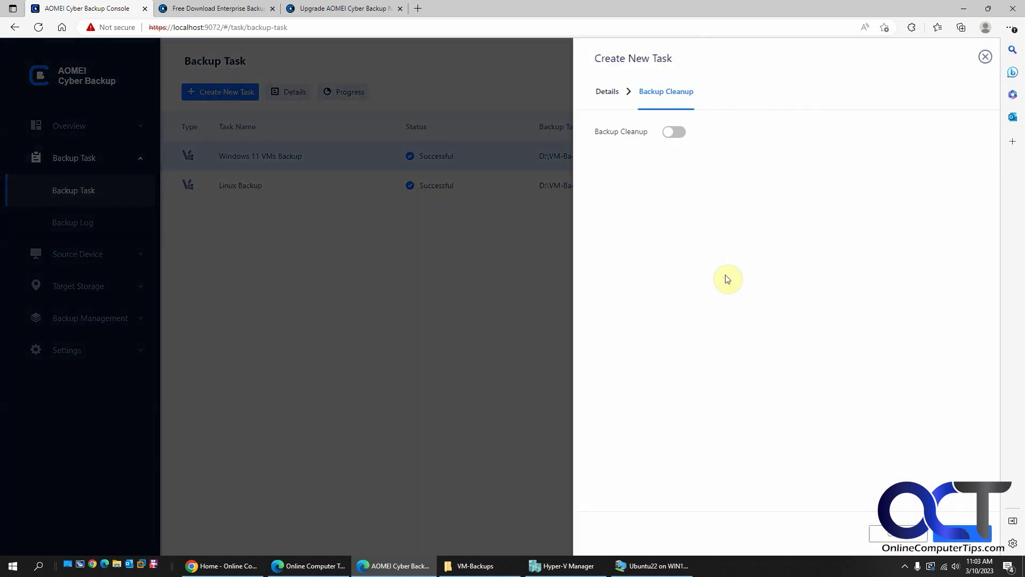
click(674, 131)
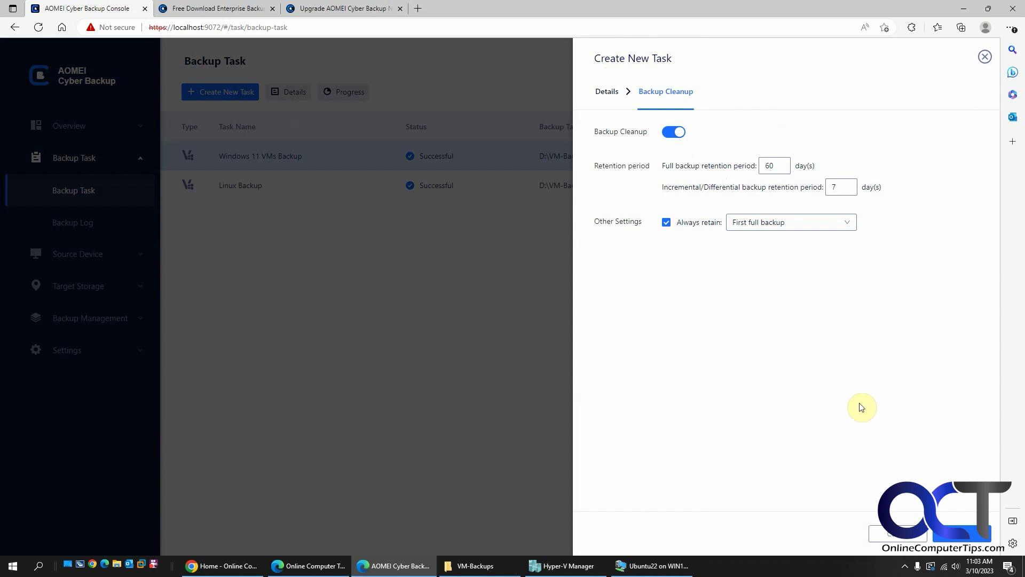
click(895, 533)
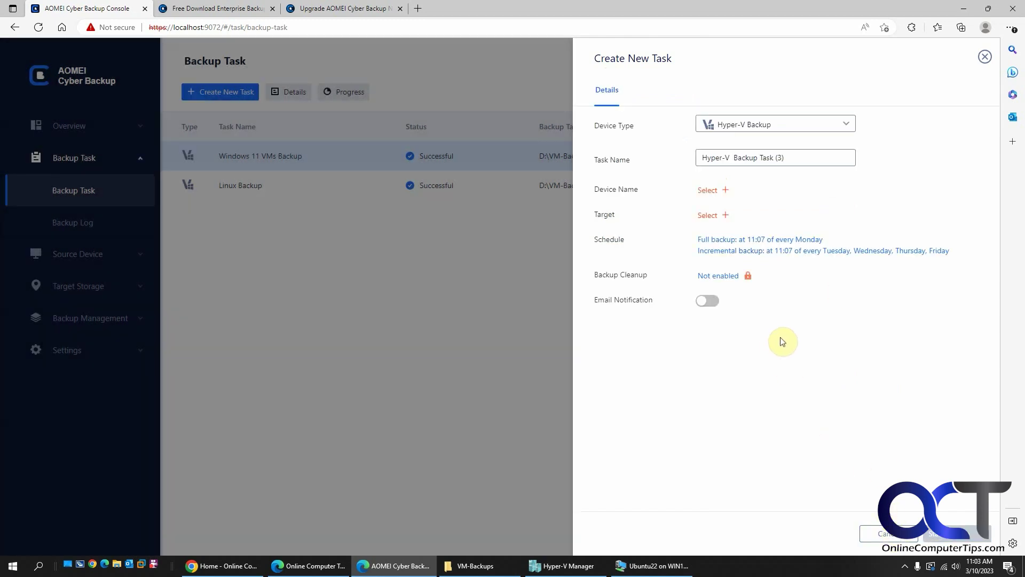
Step: Review the Monday full, Tuesday–Friday incremental schedule, then discard the unsaved task
click(753, 249)
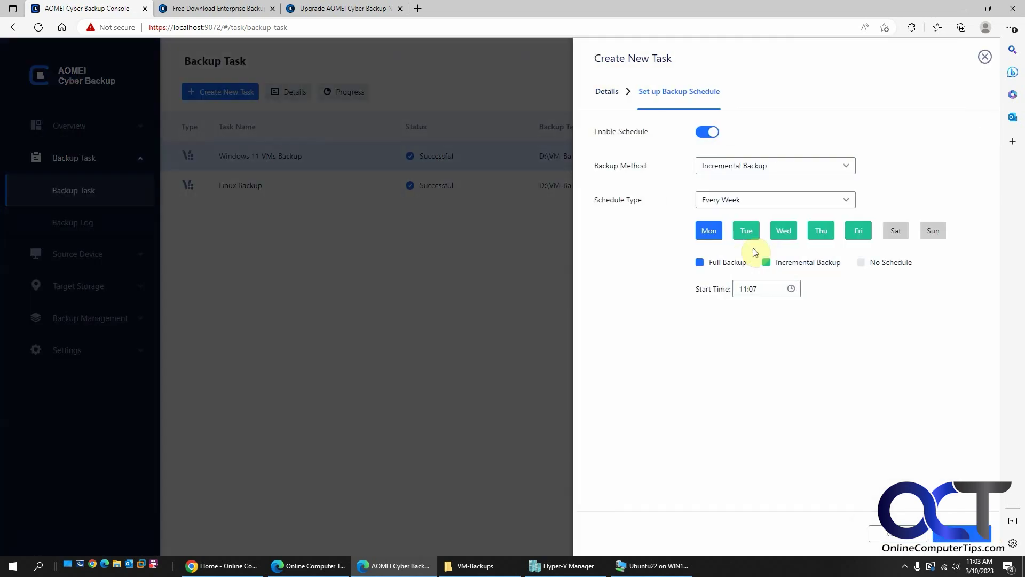
click(899, 534)
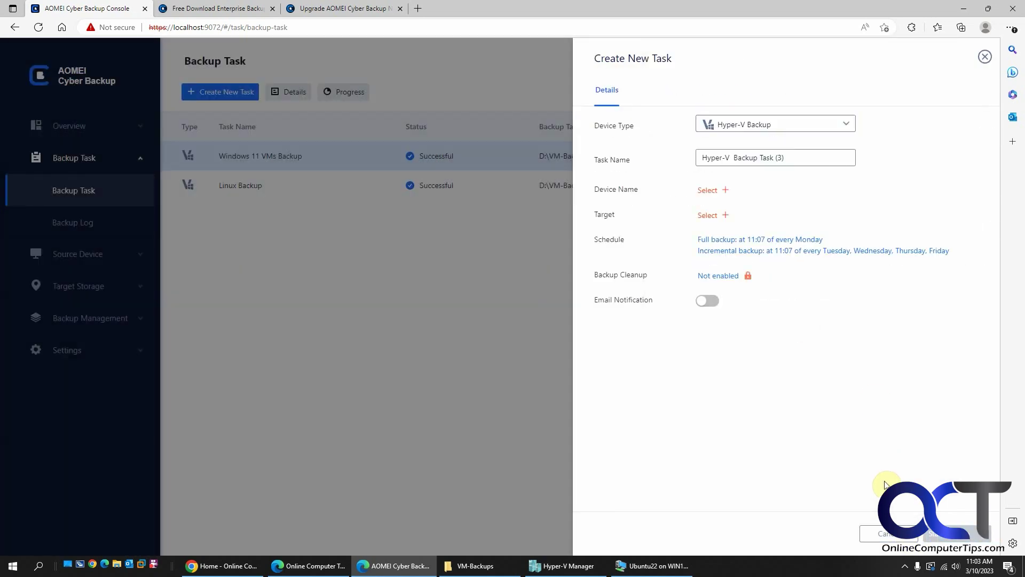
click(983, 59)
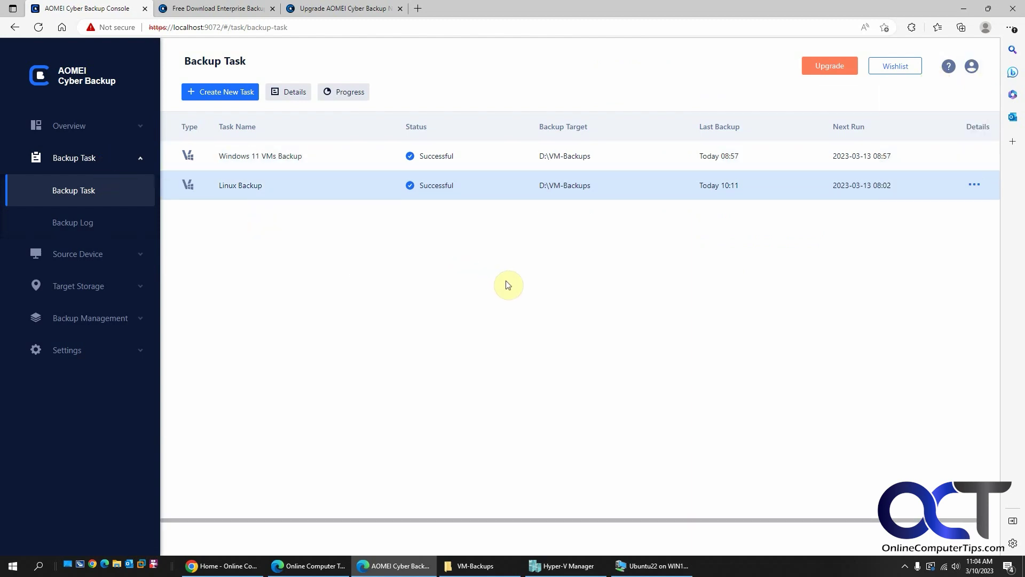
Step: Sign in to the Ubuntu22 VM with the account password, then return to the task list
click(652, 563)
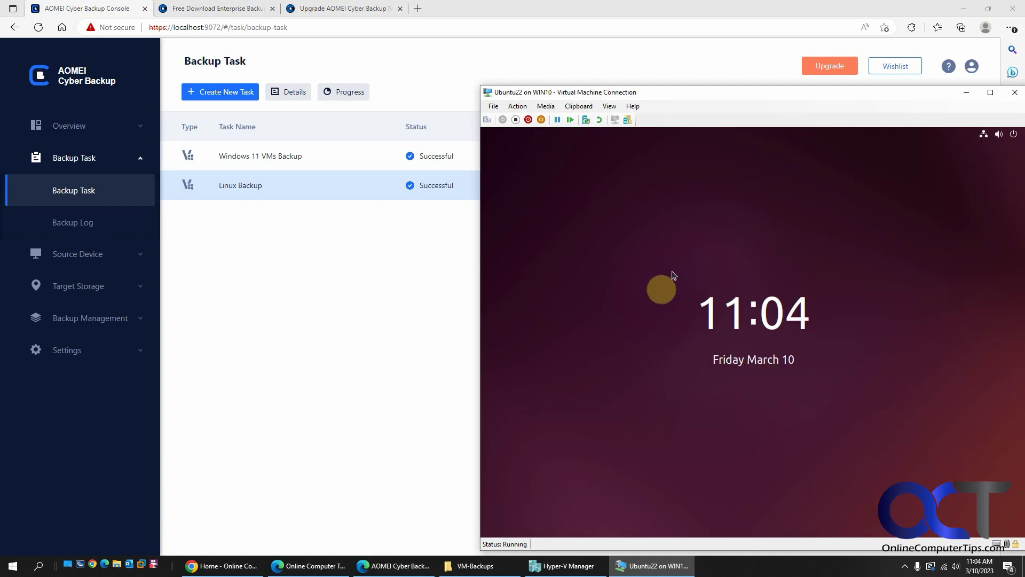
drag(799, 99, 711, 90)
text(••)
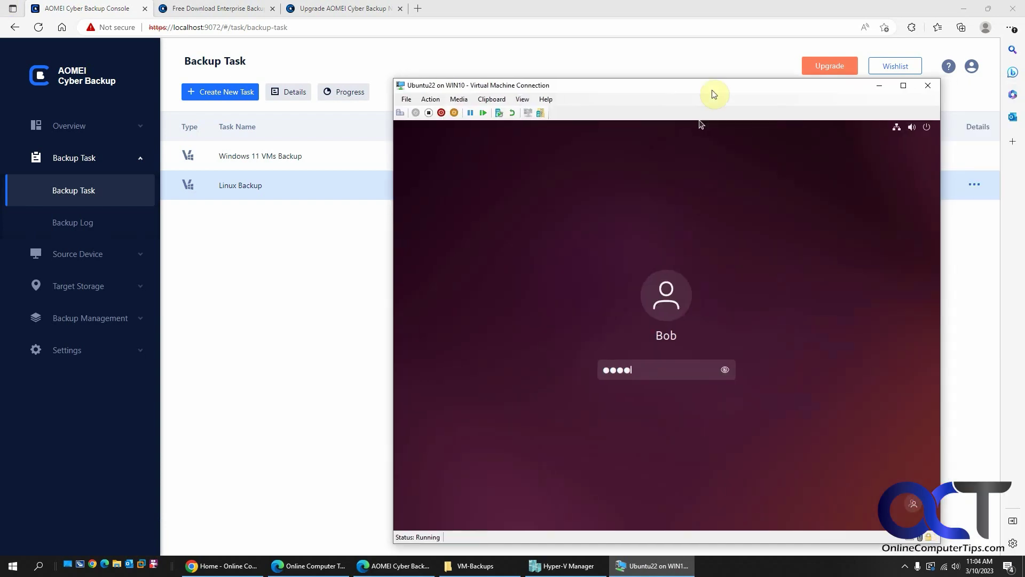
key(Return)
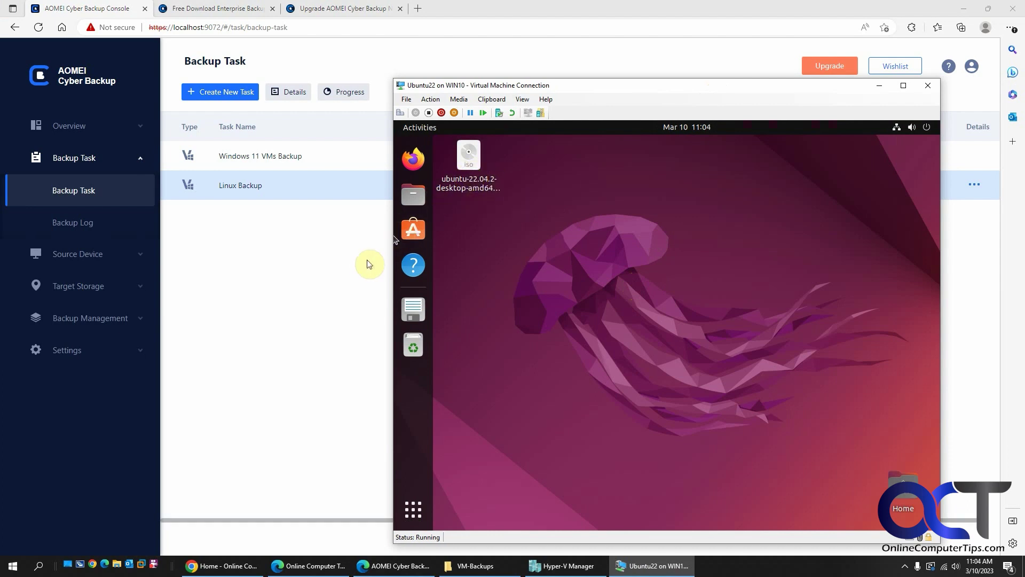
click(344, 251)
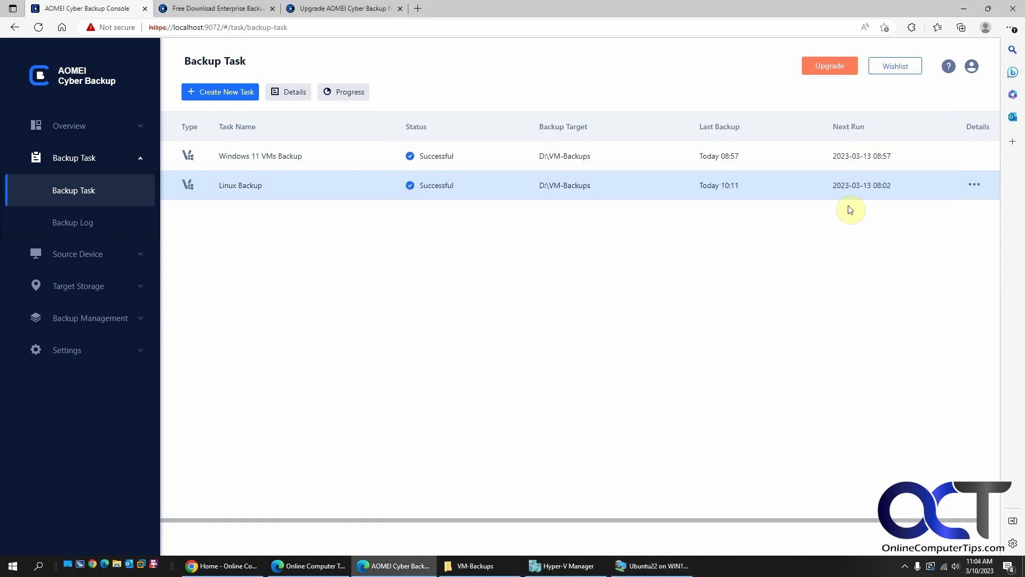
Step: Select Linux Backup's Today 07:58:38 full backup to restore Ubuntu22 to its original location
click(970, 186)
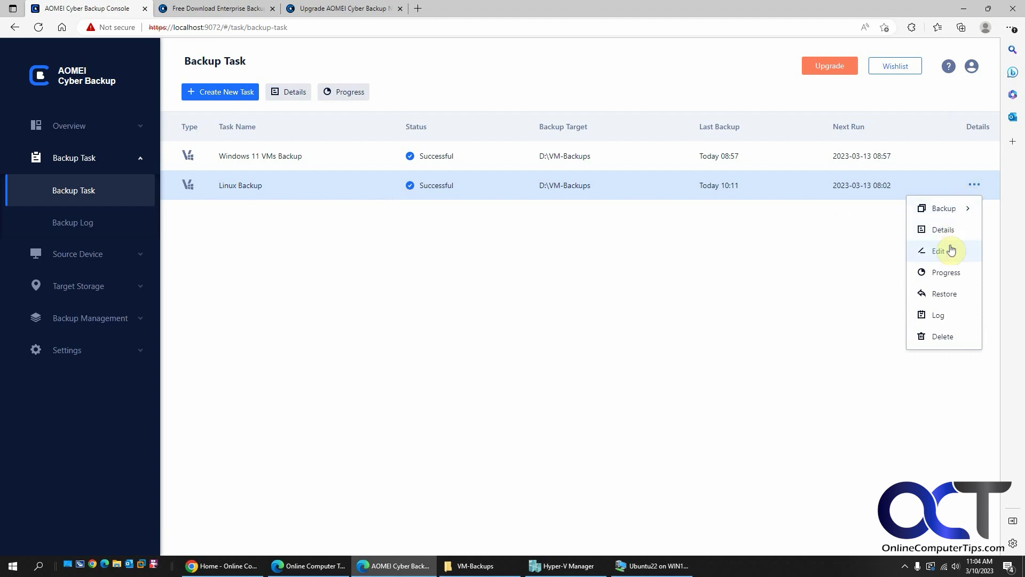
click(949, 293)
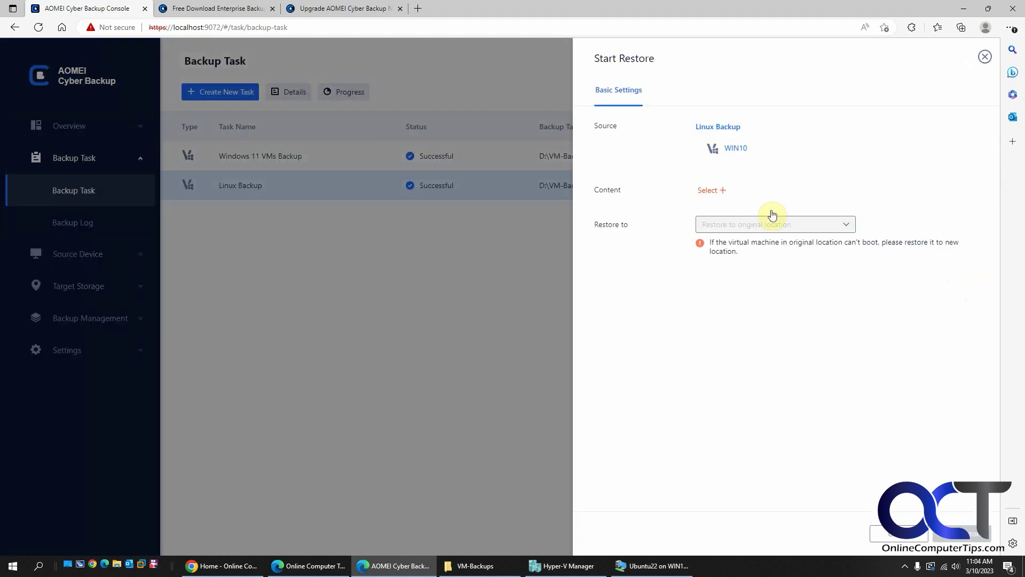
click(720, 191)
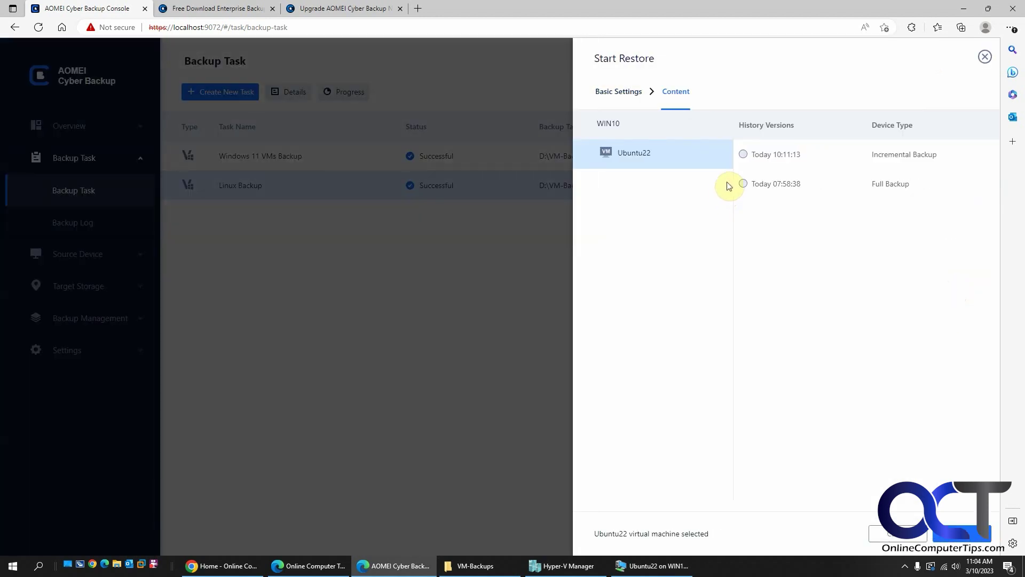
click(743, 183)
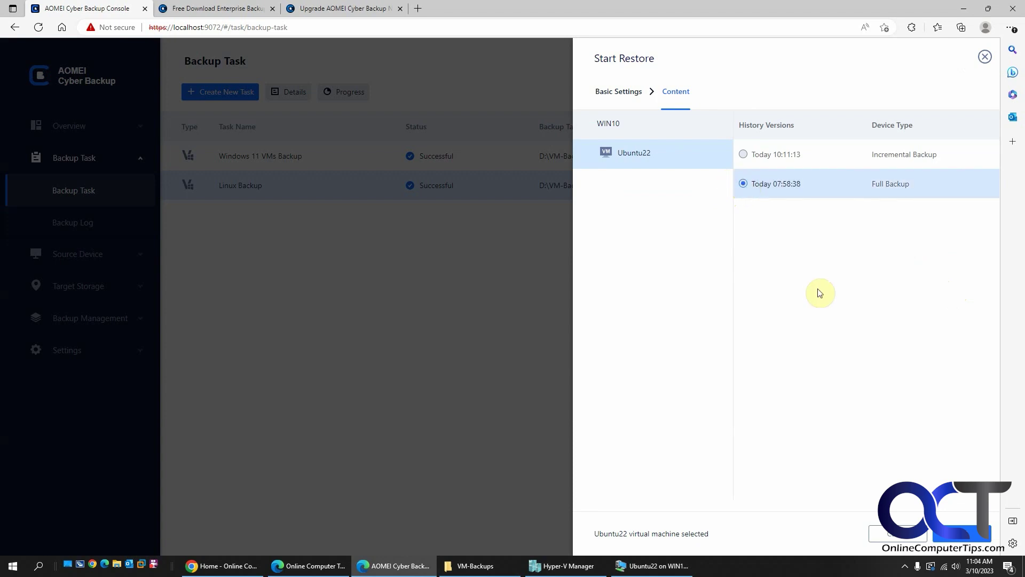
click(961, 533)
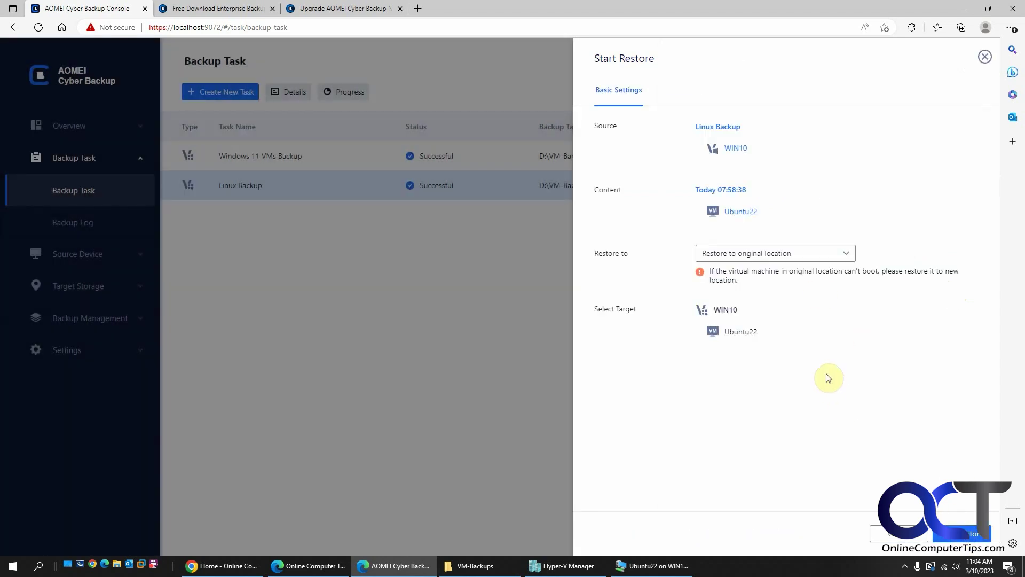
click(958, 534)
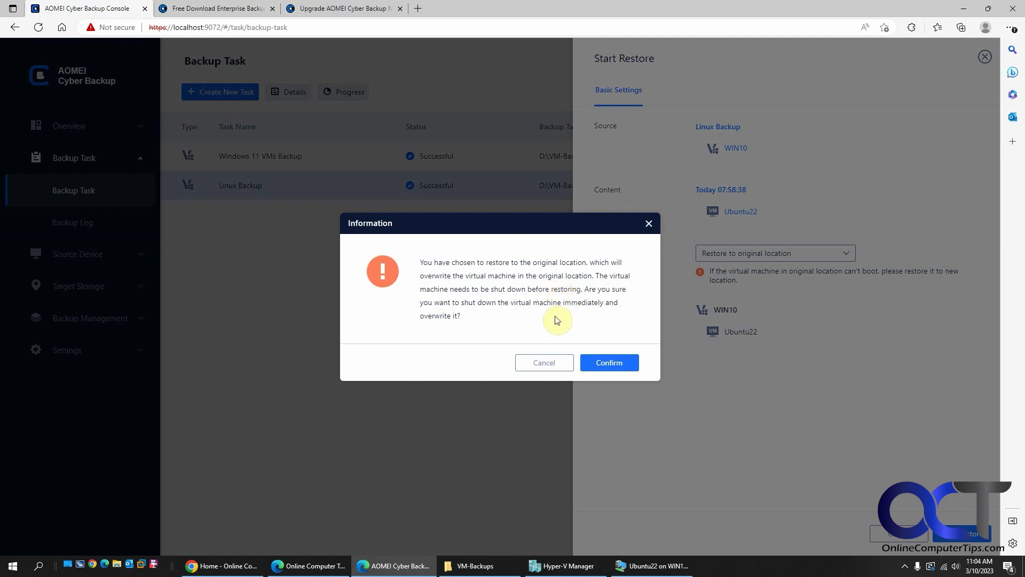
Step: Cancel the overwrite prompt, power off Ubuntu22, and close its window and AOMEI's restore panel
click(545, 363)
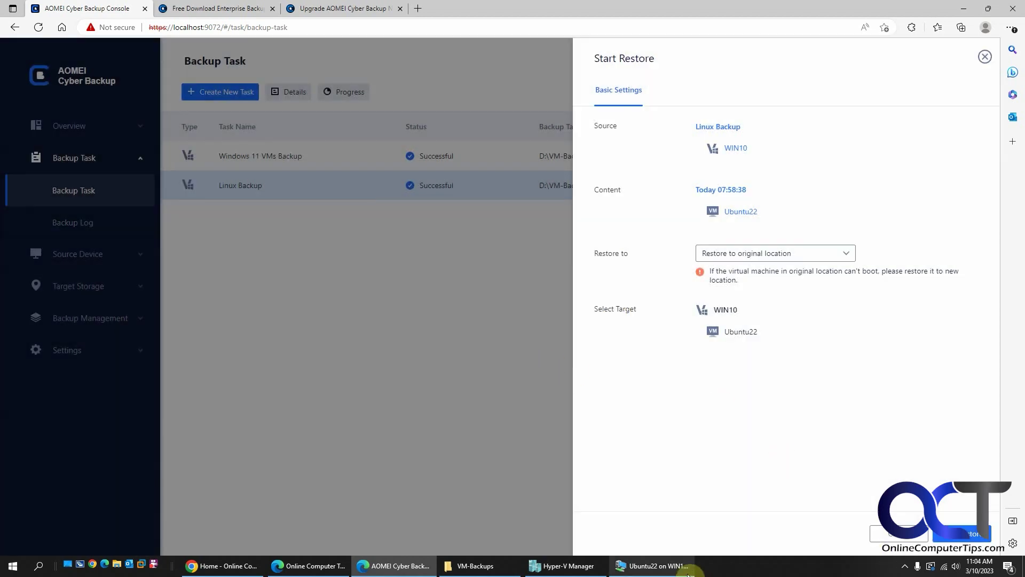
click(654, 565)
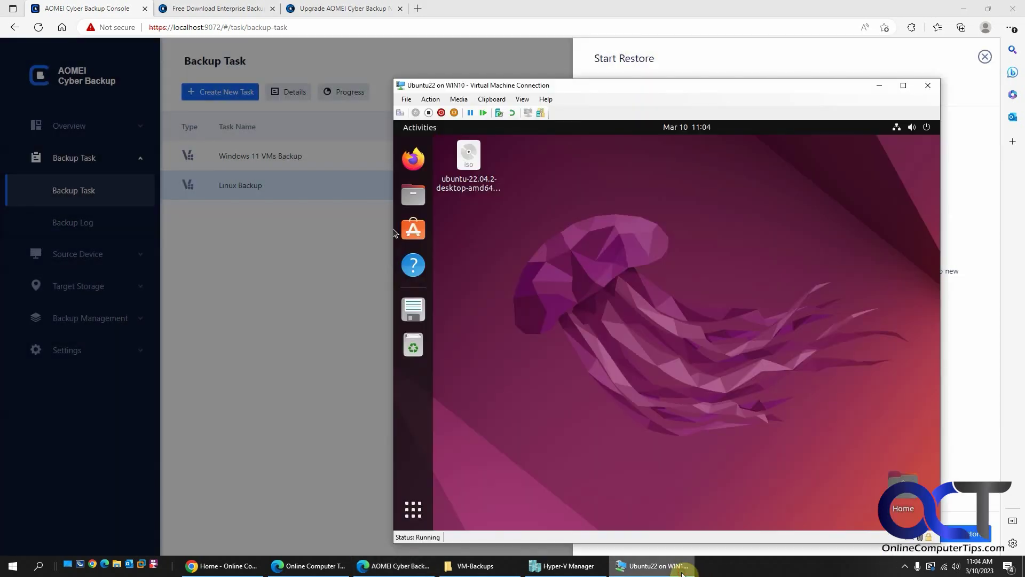
click(925, 127)
click(837, 259)
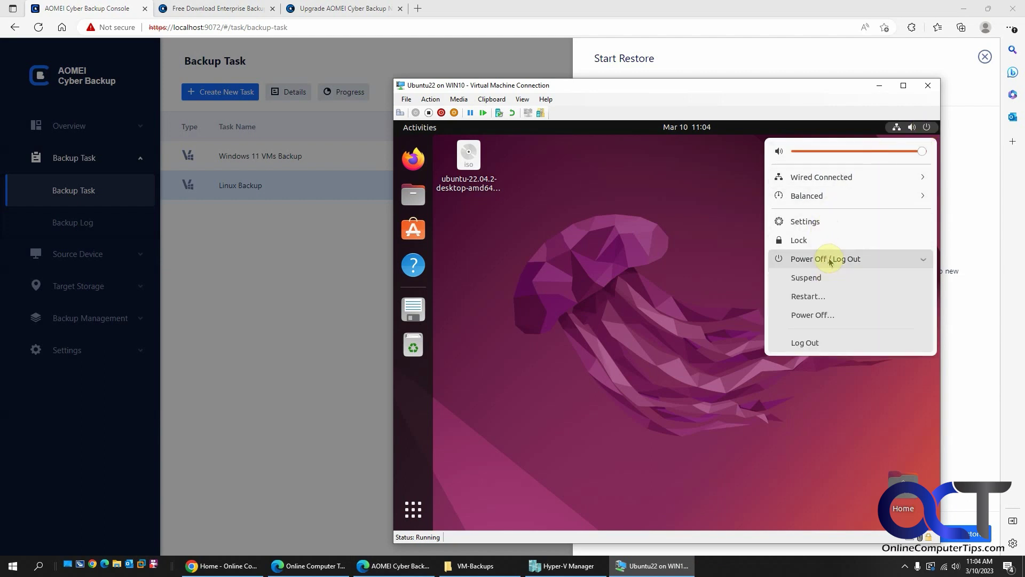
click(825, 315)
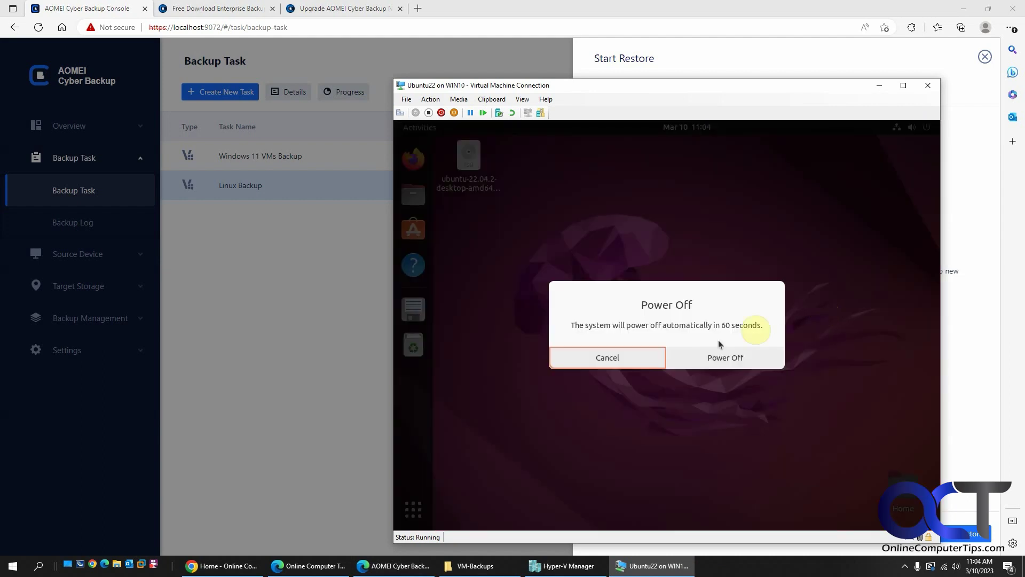
click(721, 358)
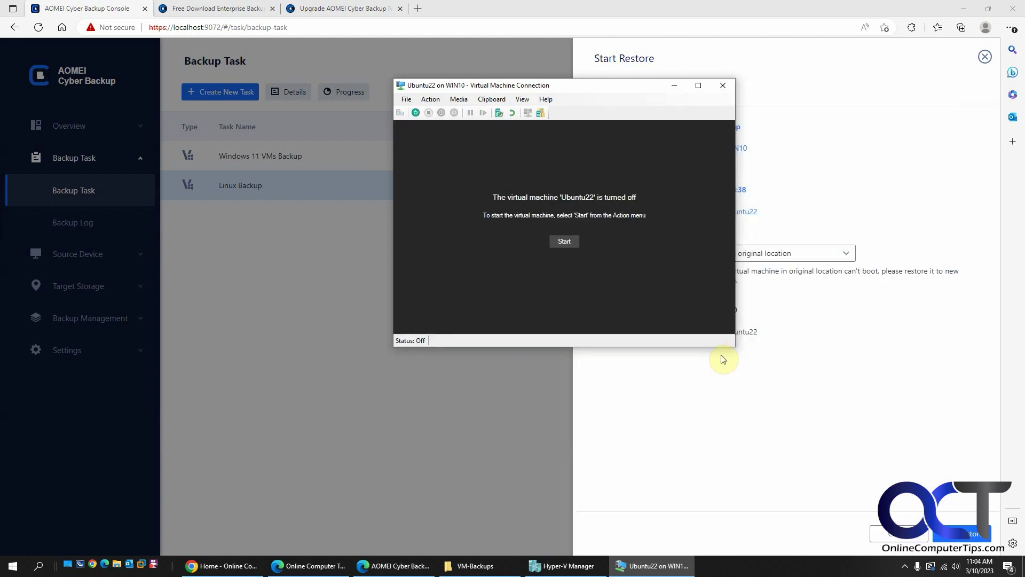
click(724, 83)
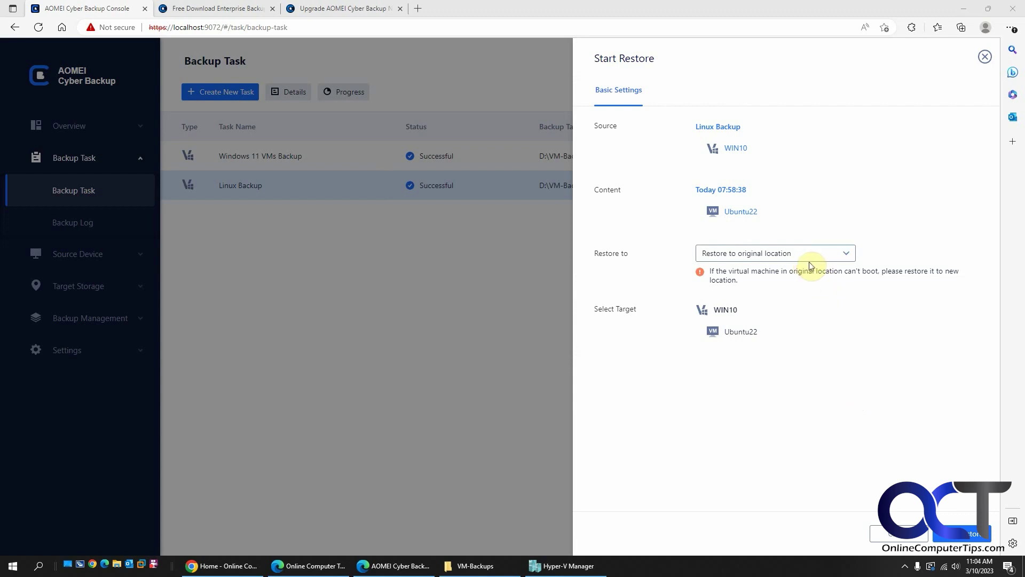
click(954, 535)
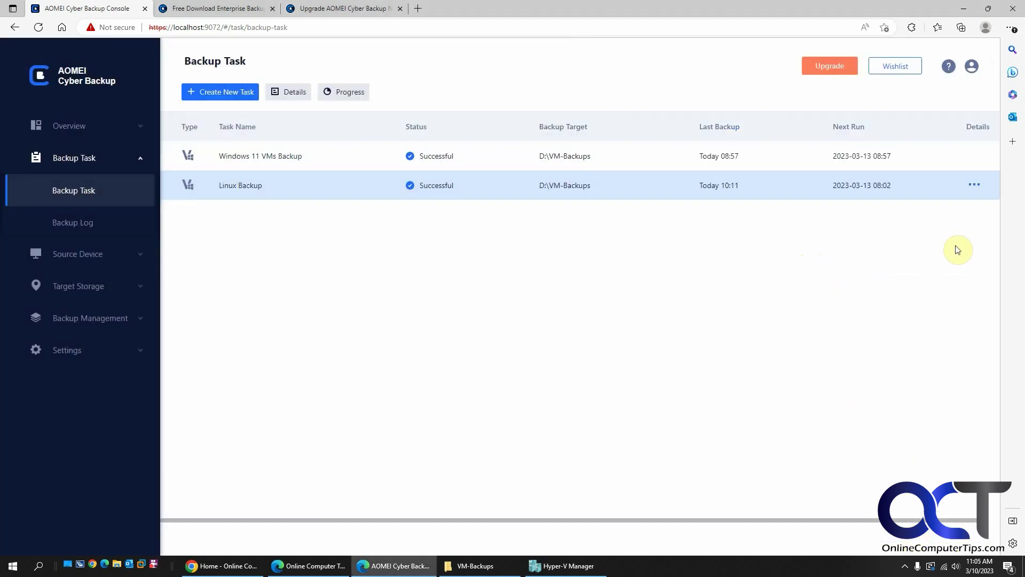
Step: Restore Linux Backup's 07:58:38 full backup to Ubuntu22's original location, confirming the overwrite
click(974, 185)
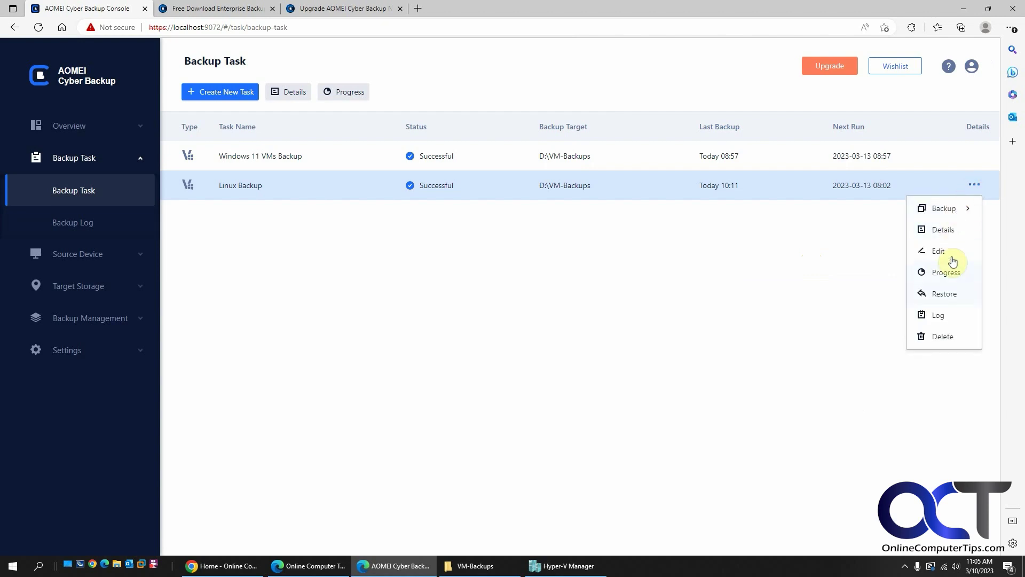
click(946, 294)
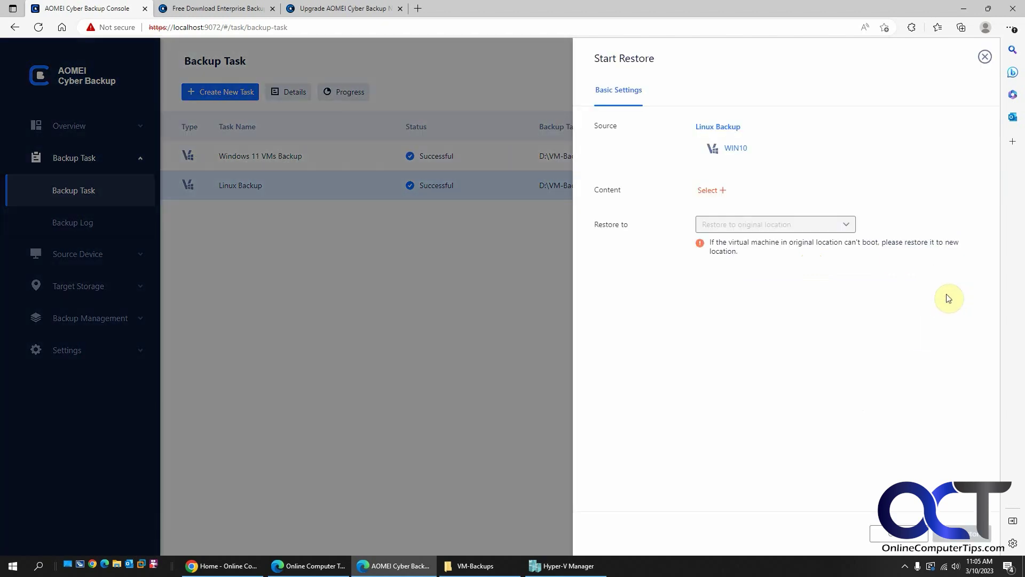
click(725, 191)
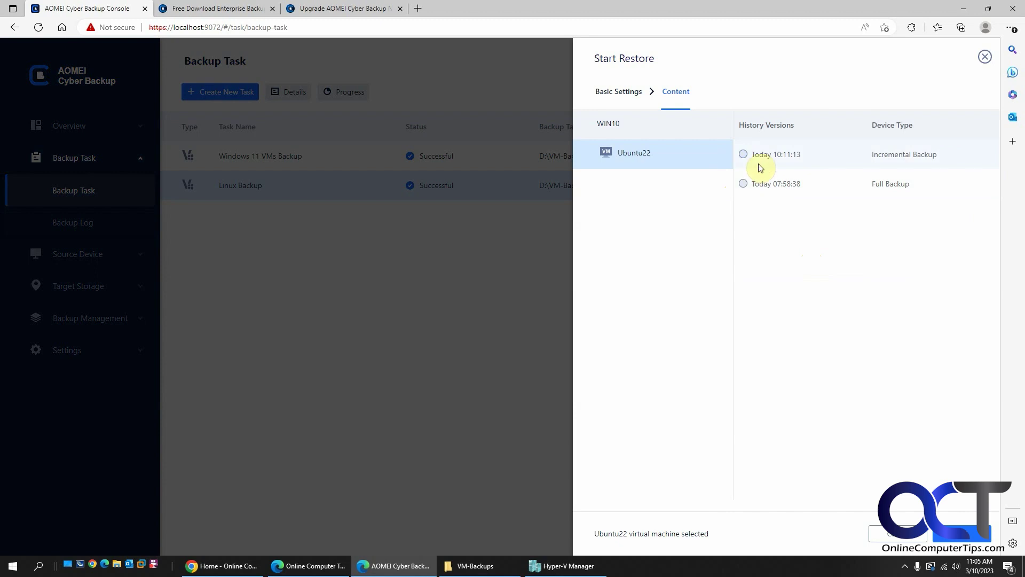
click(743, 184)
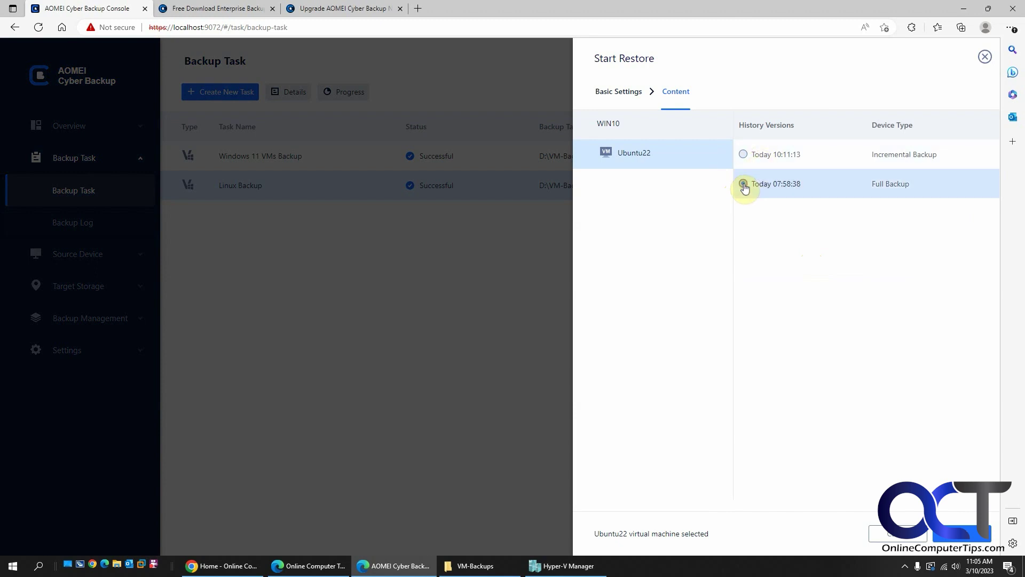
click(964, 534)
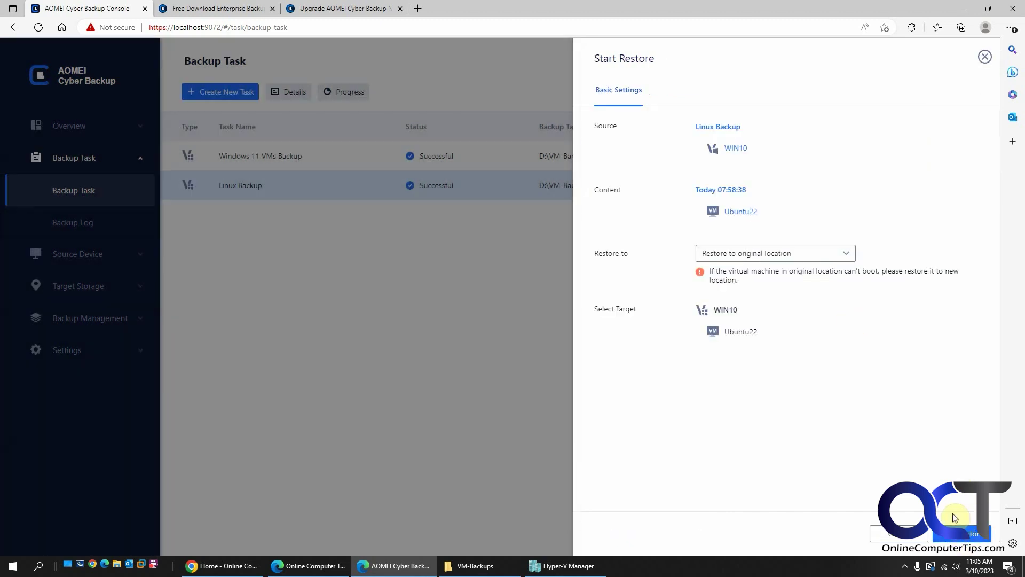
click(958, 533)
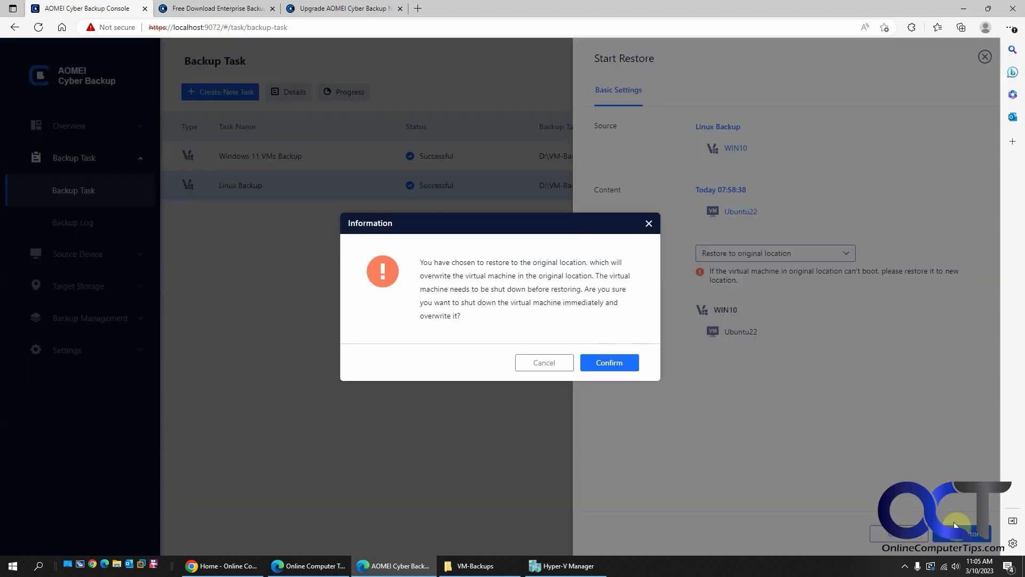
click(625, 364)
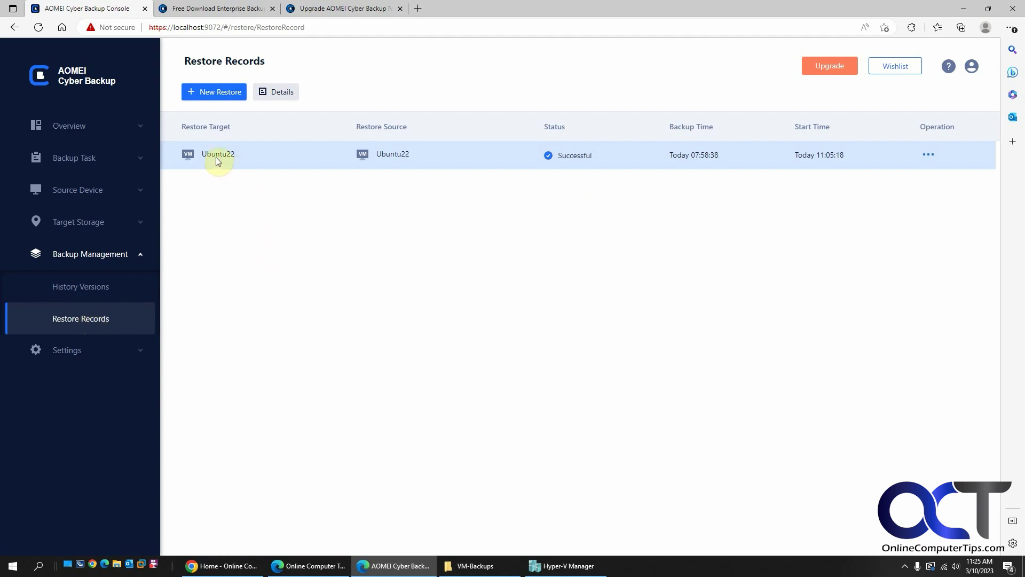
Step: Check the Ubuntu22 restore details (Successful, 19 min 4 s), then switch to Hyper-V Manager
click(928, 155)
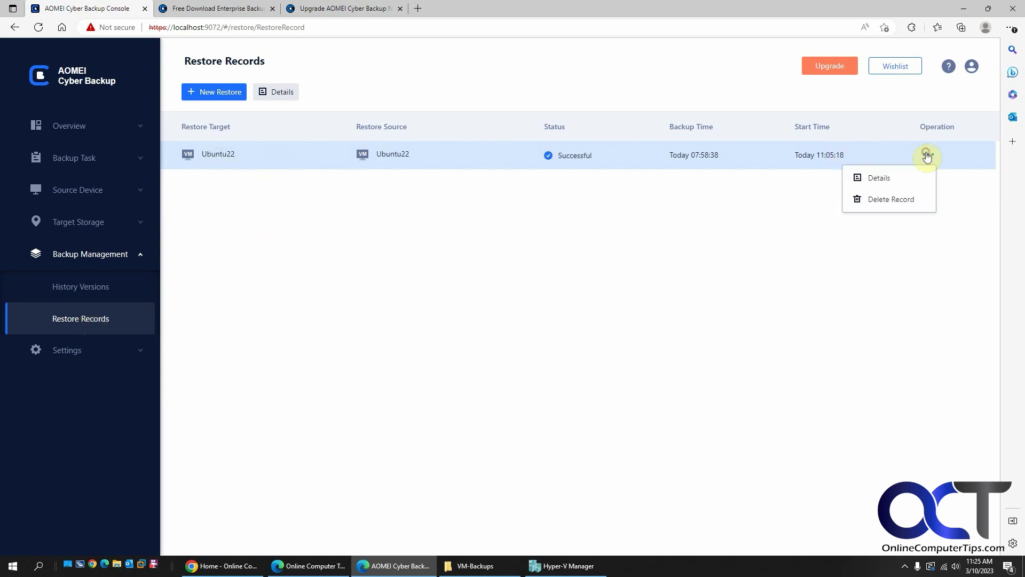
click(904, 174)
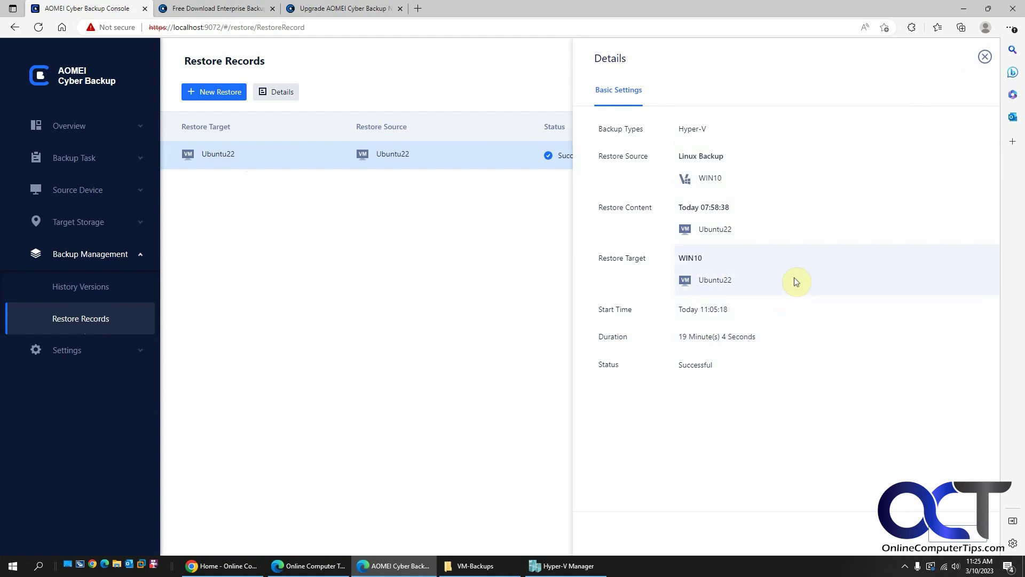
click(955, 534)
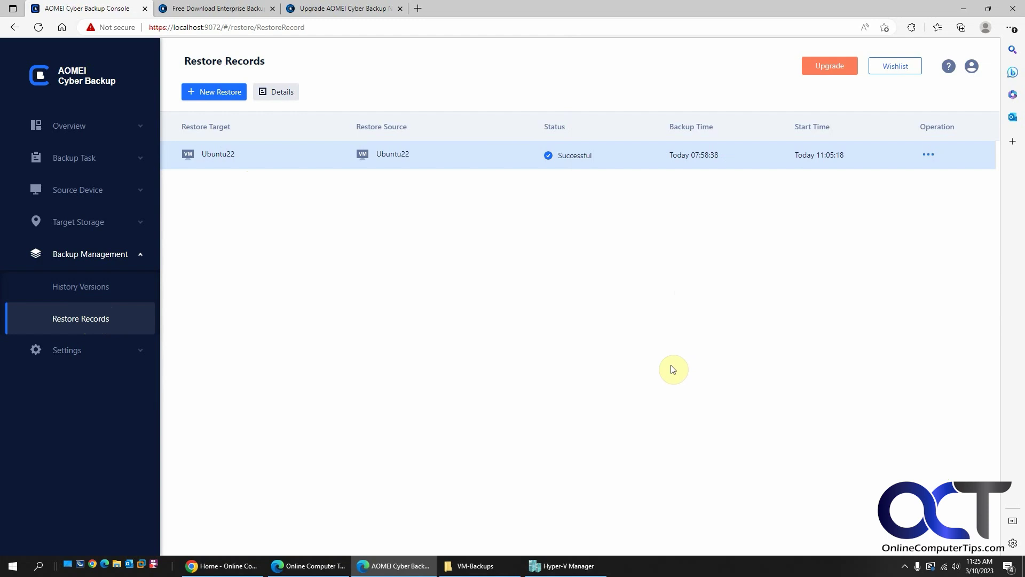
click(585, 564)
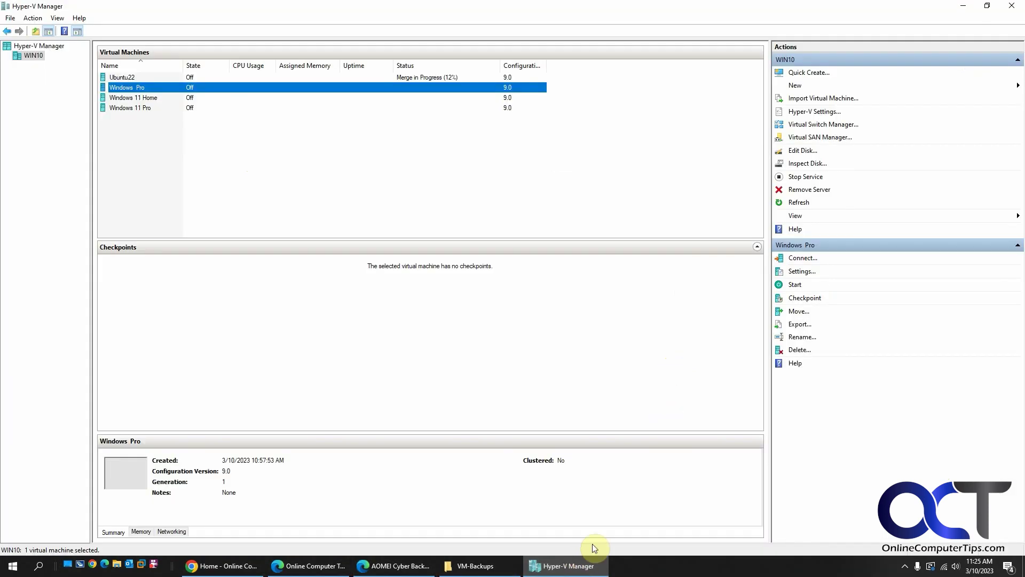
Step: Connect to the restored Ubuntu22 VM in Hyper-V Manager and start it
click(125, 80)
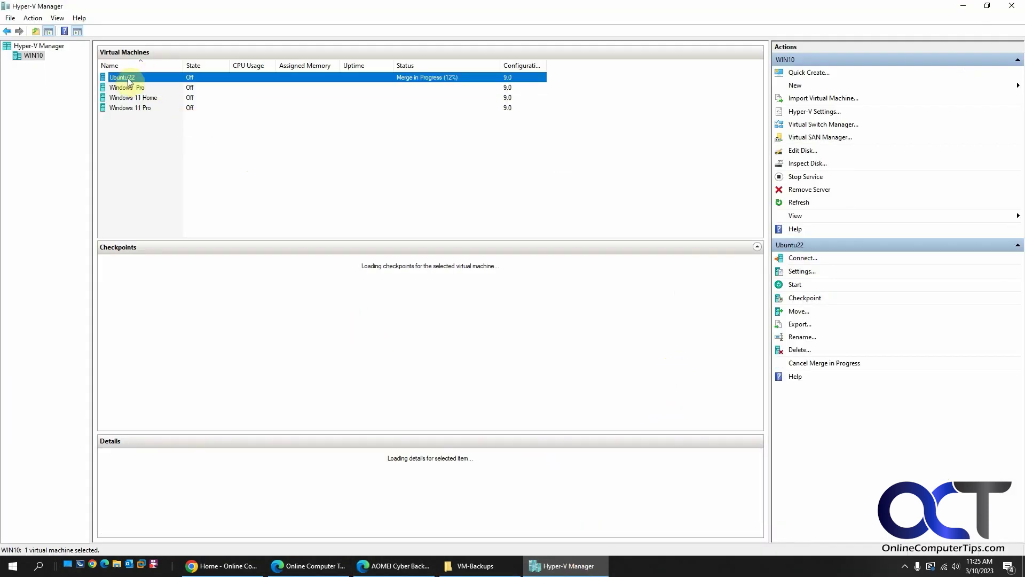
right_click(127, 79)
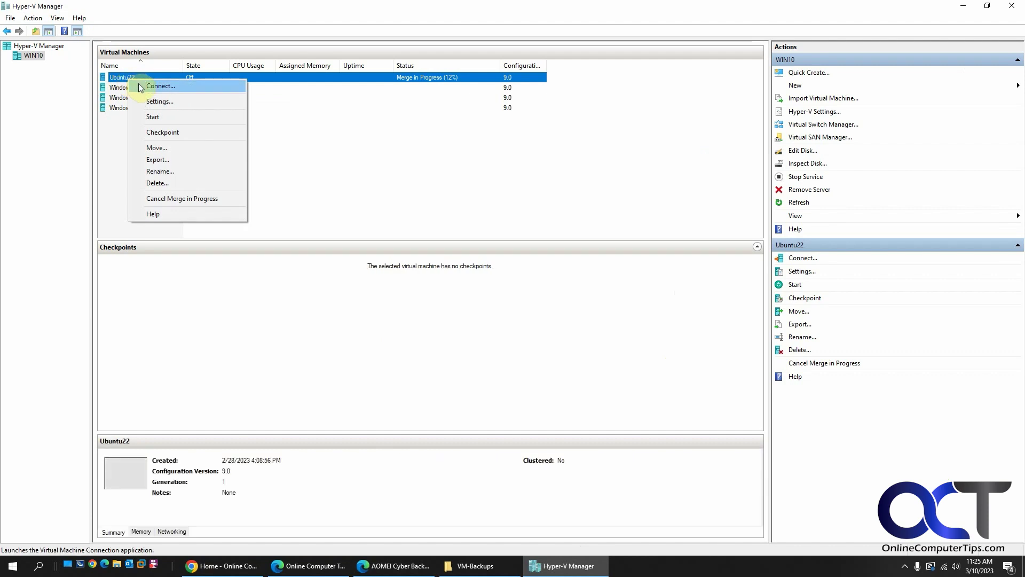
click(141, 86)
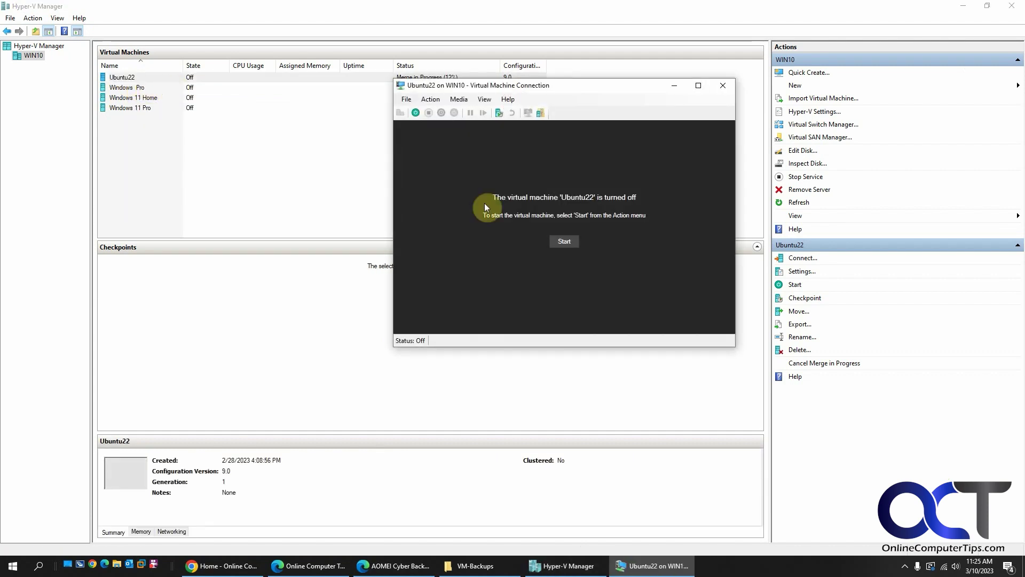
click(566, 242)
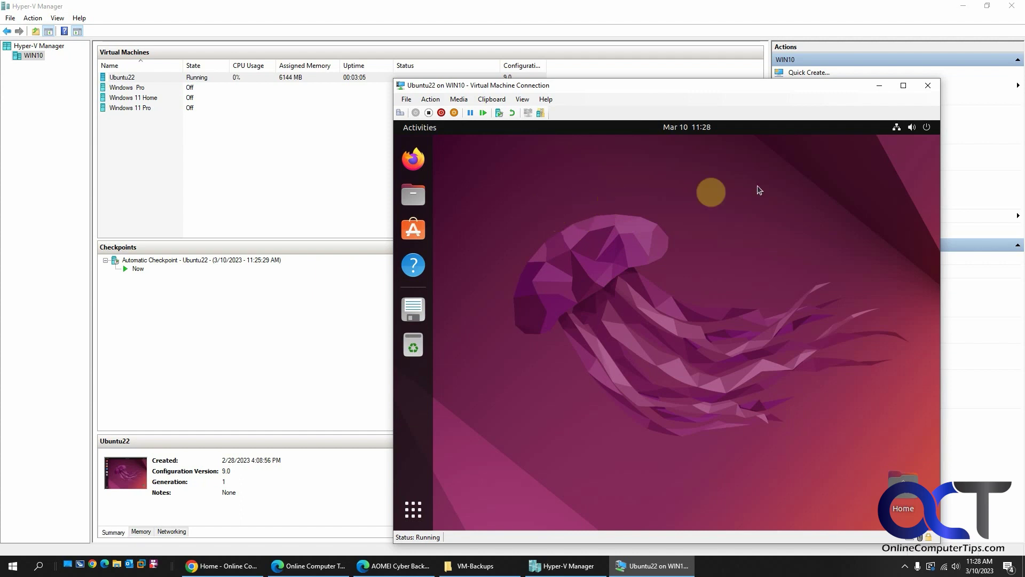
Step: Power off Ubuntu from its system menu, then start the Ubuntu22 VM again
click(922, 128)
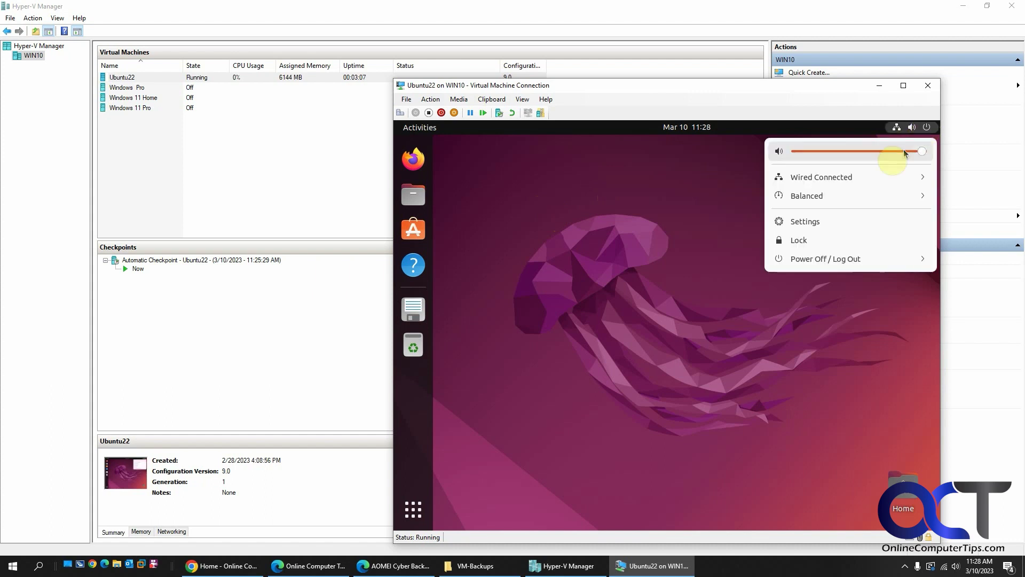
click(857, 260)
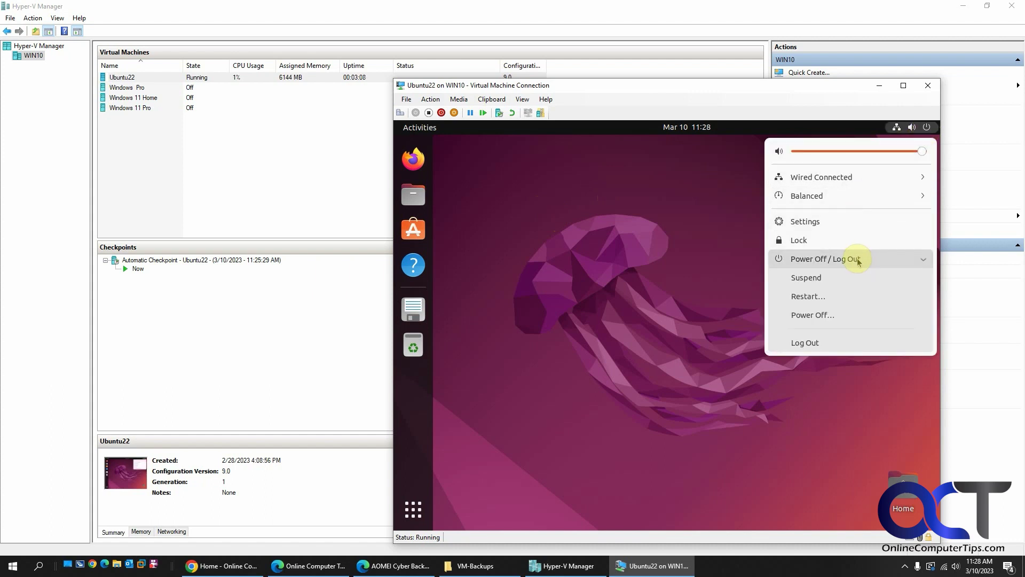
click(827, 316)
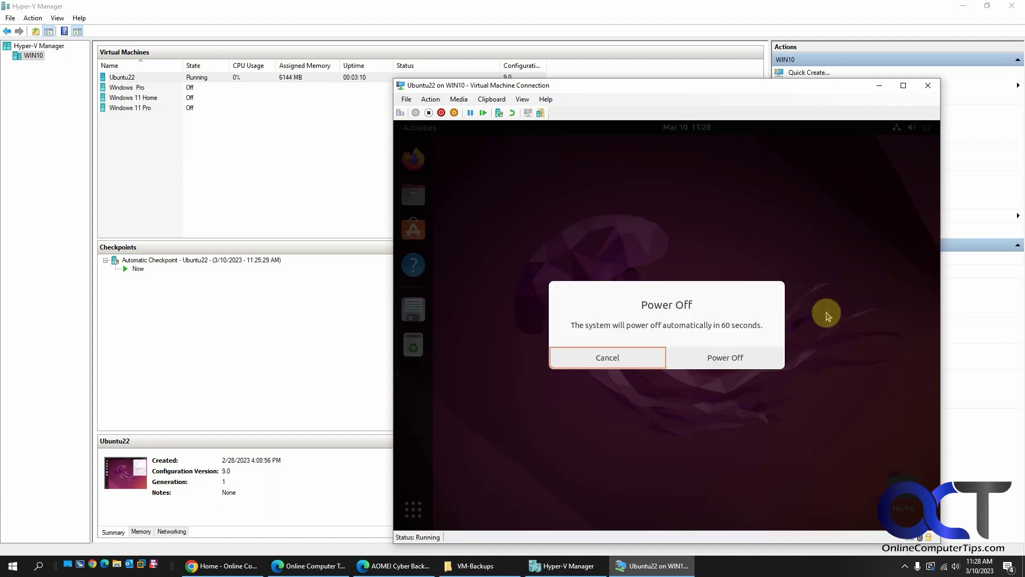
click(727, 356)
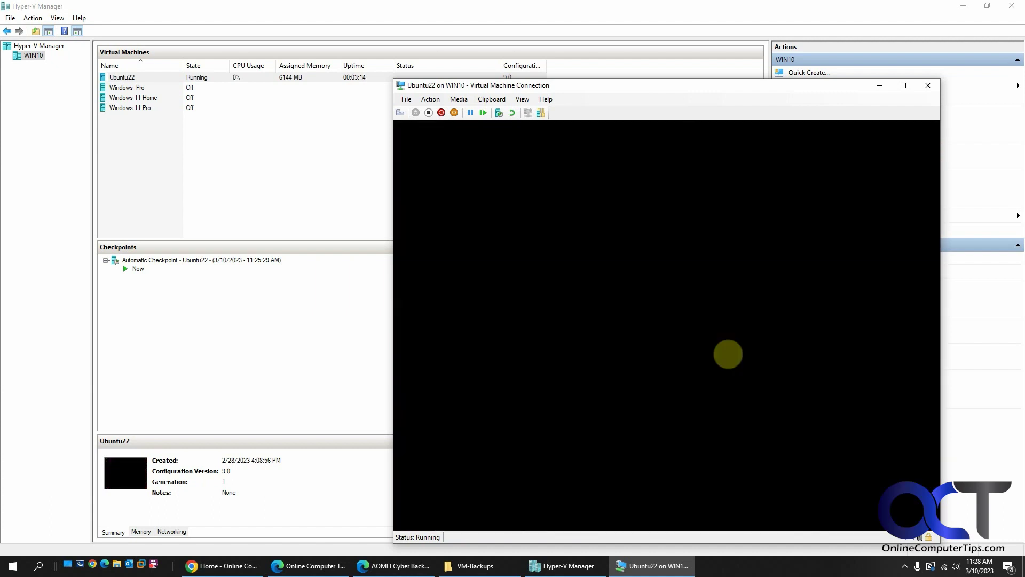
click(571, 245)
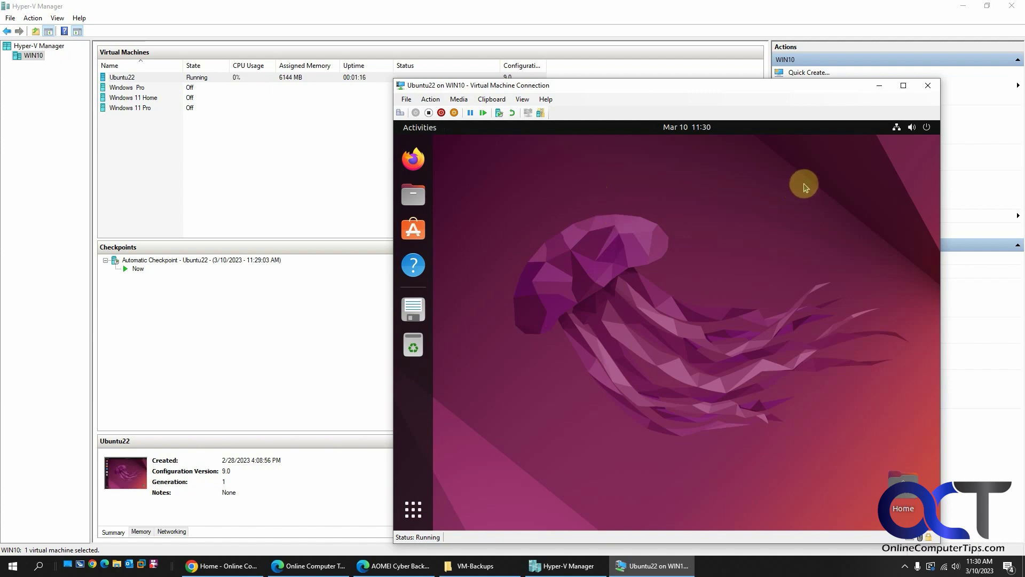
Step: Minimize the Ubuntu22 console, view Windows 11 Home's checkpoints, and bring up the VM-Backups folder
click(880, 86)
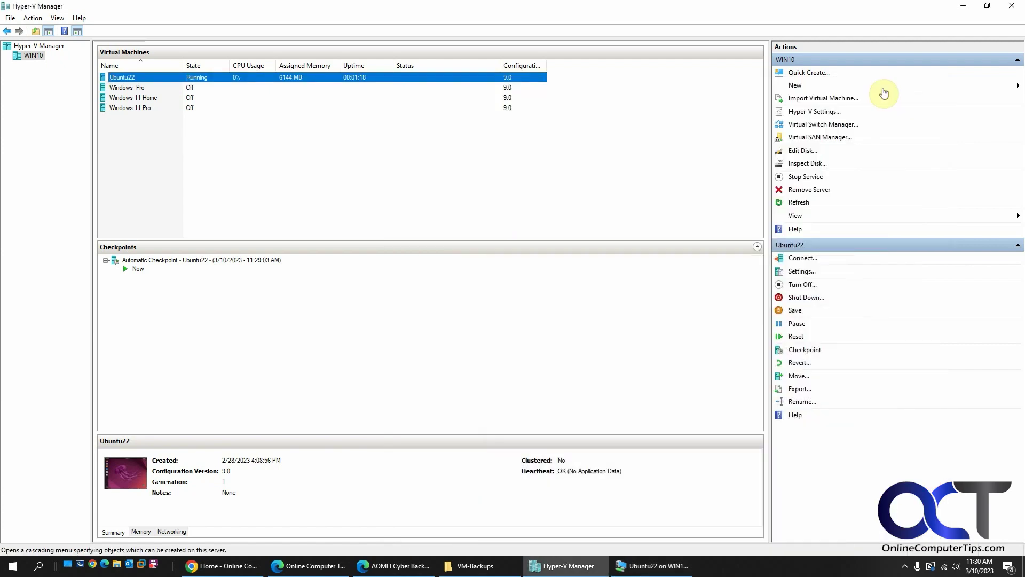
click(149, 99)
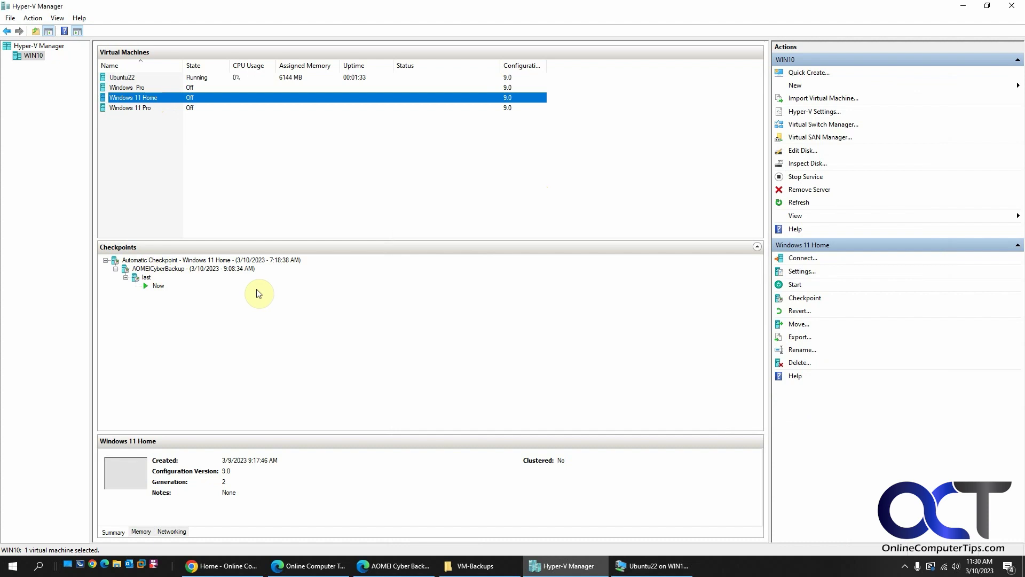
mouse_move(408, 570)
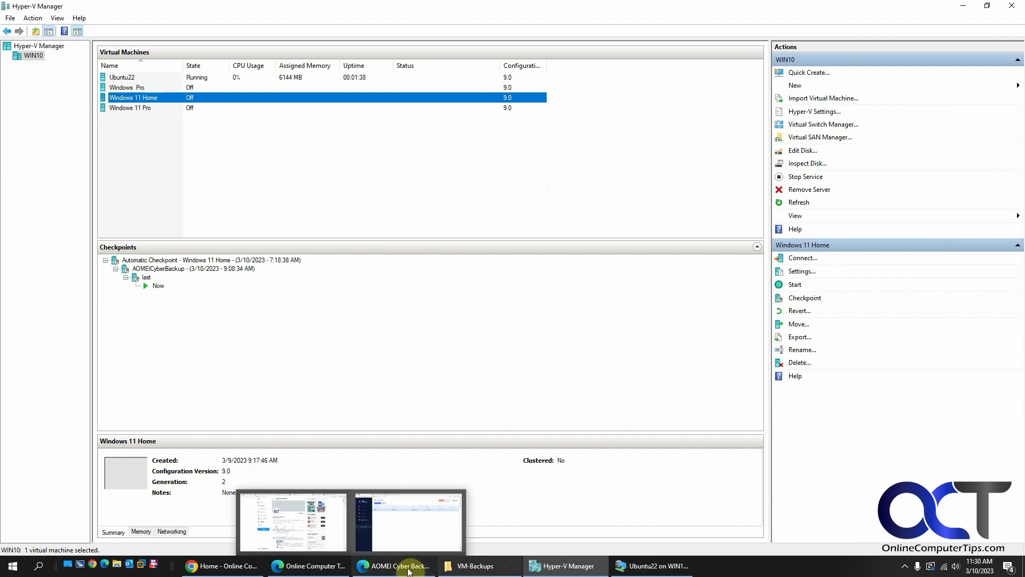
click(474, 566)
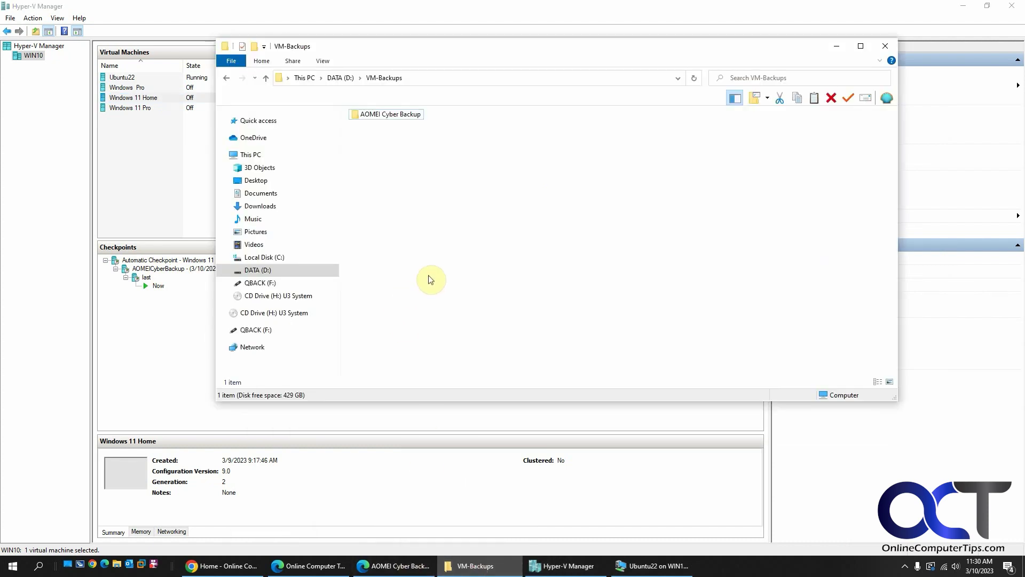
Step: Browse AOMEI Cyber Backup > Hyper-V > Linux Backup > Ubuntu22 and inspect its FULL and INCR folders
double_click(392, 116)
double_click(390, 115)
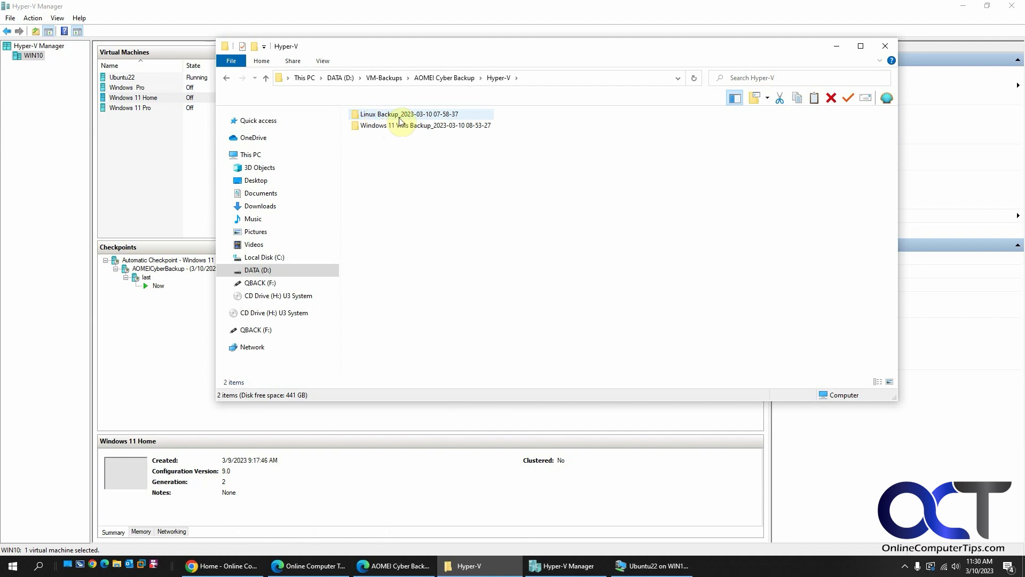
double_click(399, 119)
double_click(394, 117)
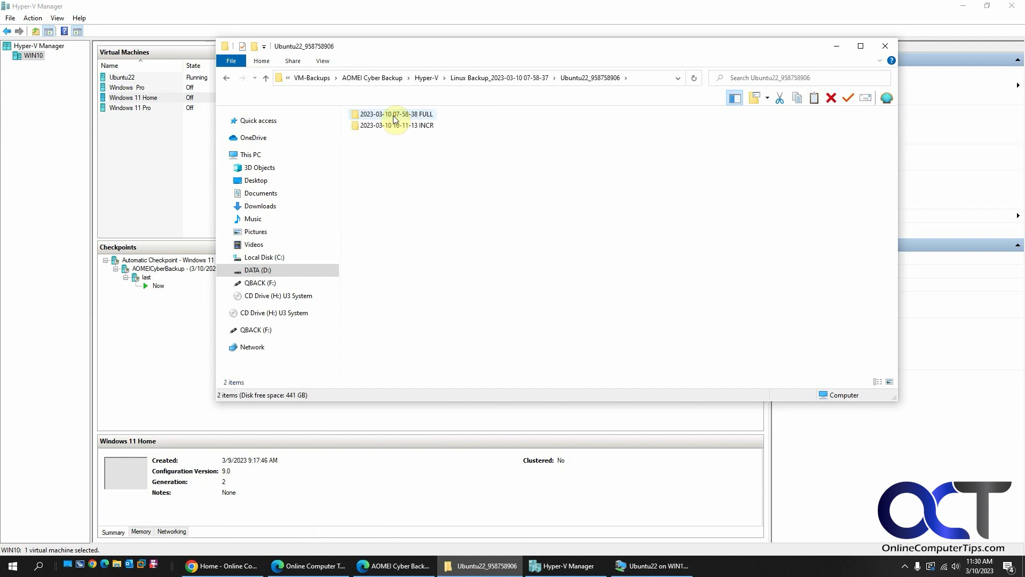
double_click(395, 115)
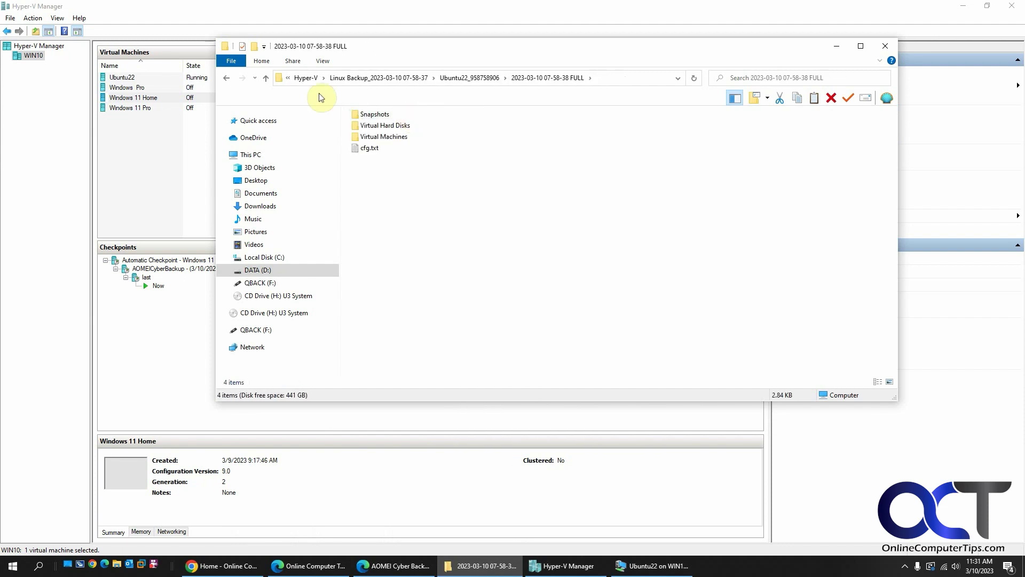
click(226, 78)
double_click(378, 125)
click(225, 80)
click(225, 80)
click(225, 80)
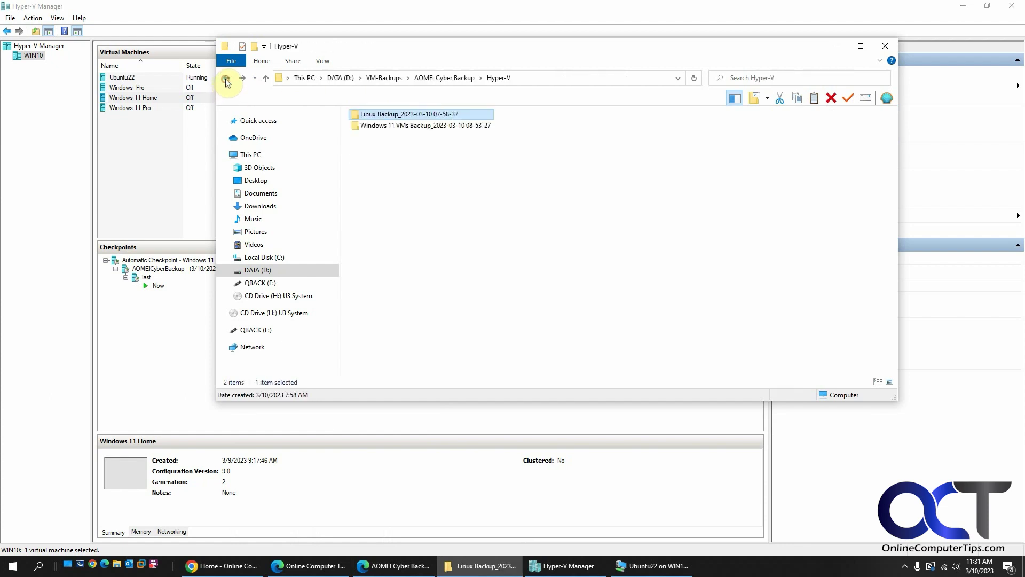
Step: Open the Windows 11 VMs Backup > Windows 11 Home folder, then return to the AOMEI console
double_click(389, 125)
double_click(398, 114)
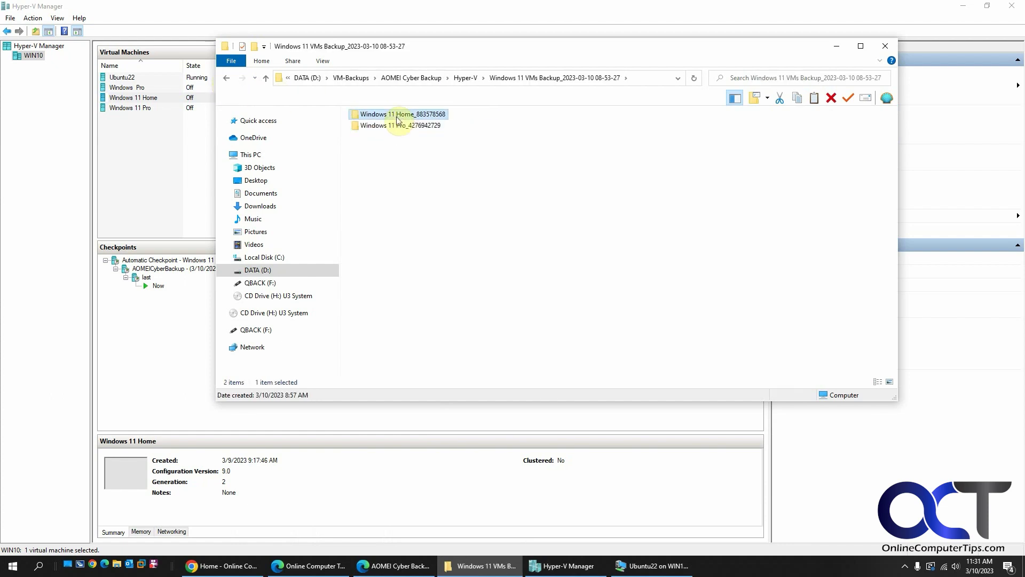
click(226, 79)
click(400, 565)
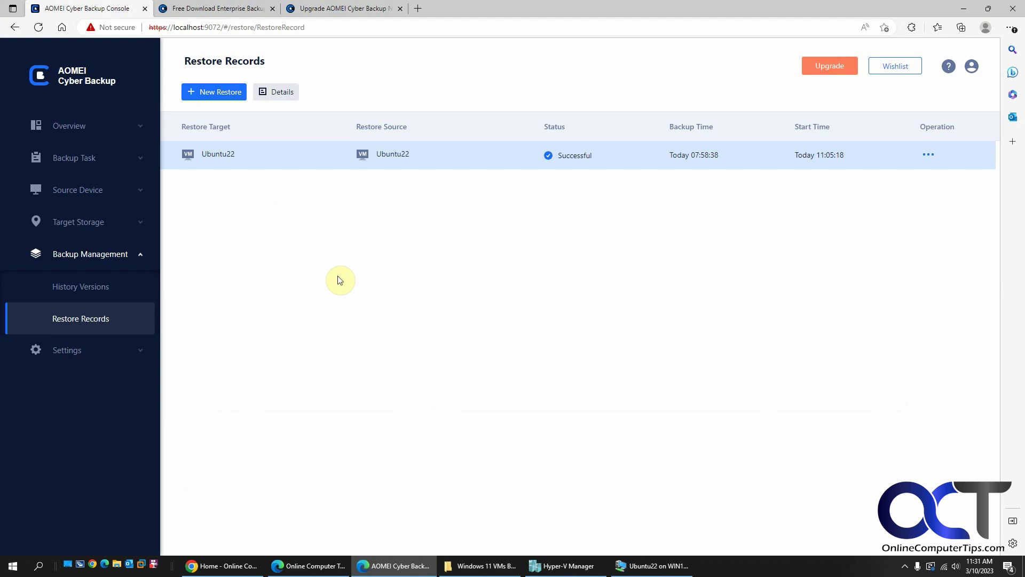